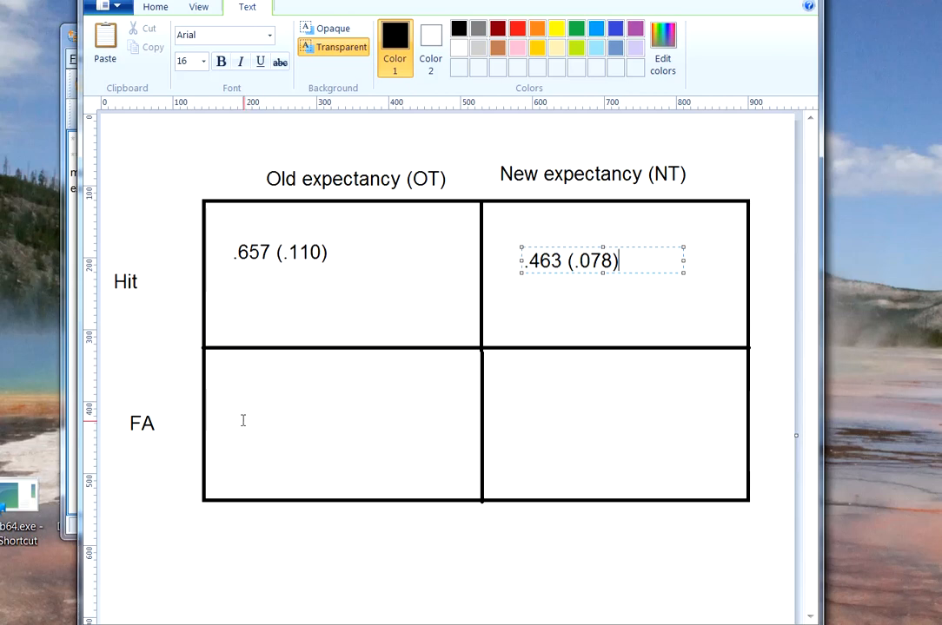
Add the text ".506 (.115)" in the table cell for FA under Old expectancy (OT).
click(241, 419)
click(241, 421)
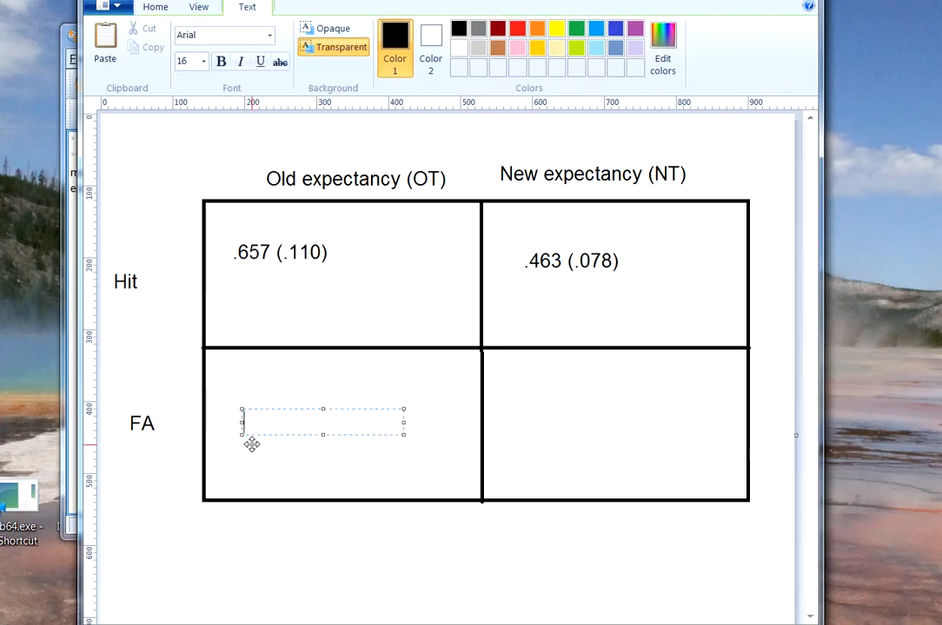
text(.506 (.115))
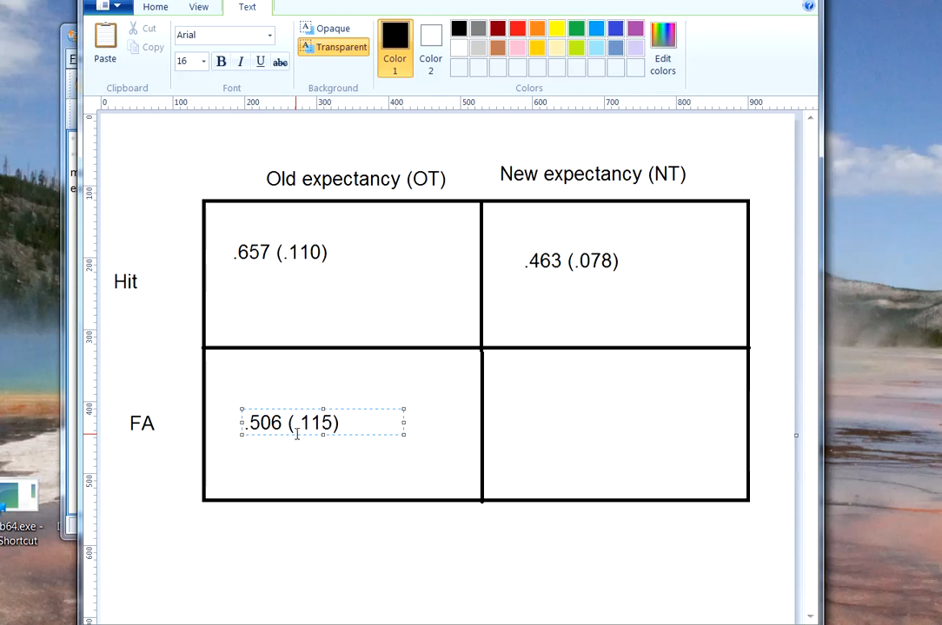
Add the text ".276 (.113)" in the table cell for FA under New expectancy (NT).
click(510, 421)
click(511, 421)
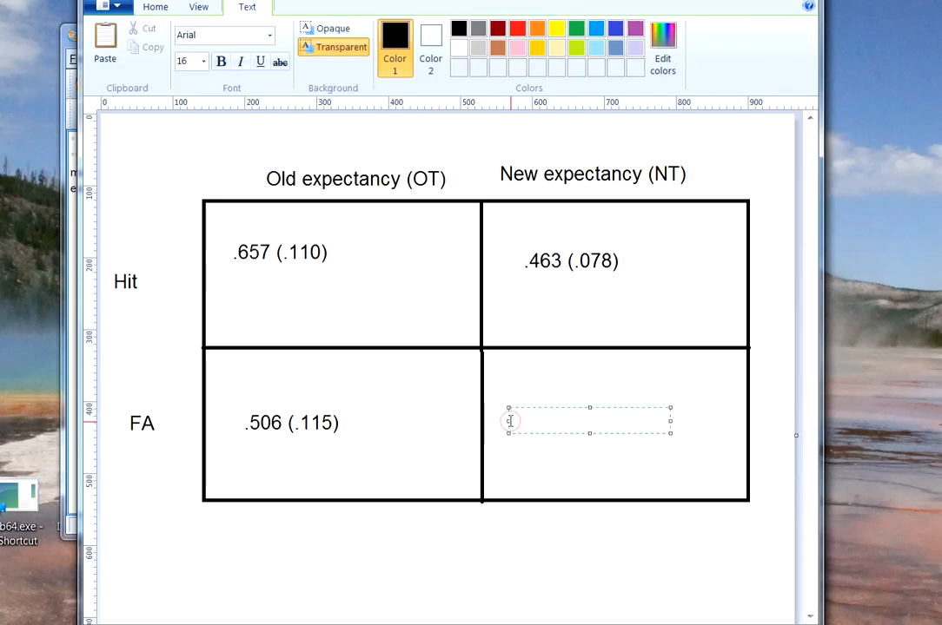
text(.276)
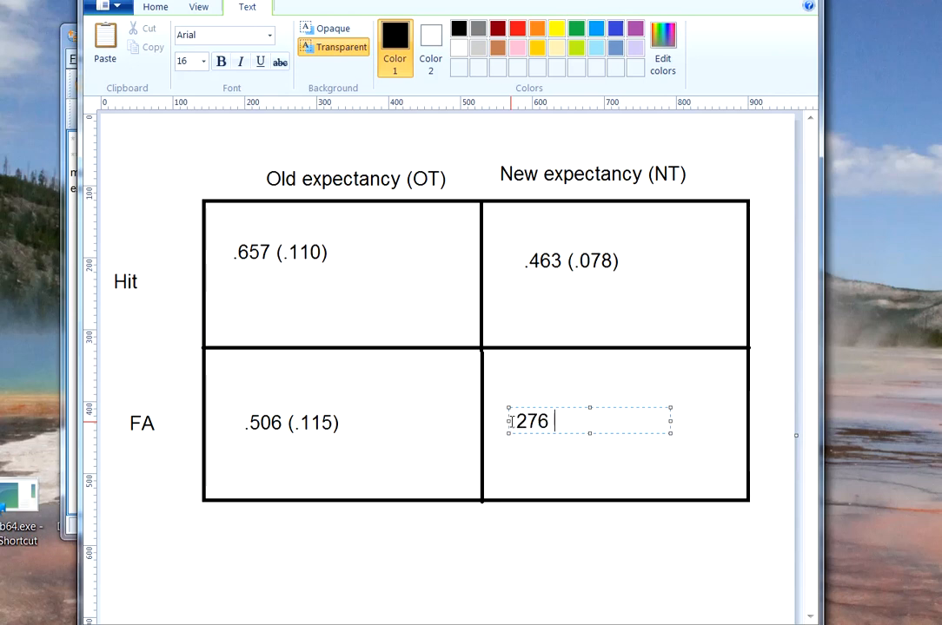
text( (*)
text(.113)
click(580, 549)
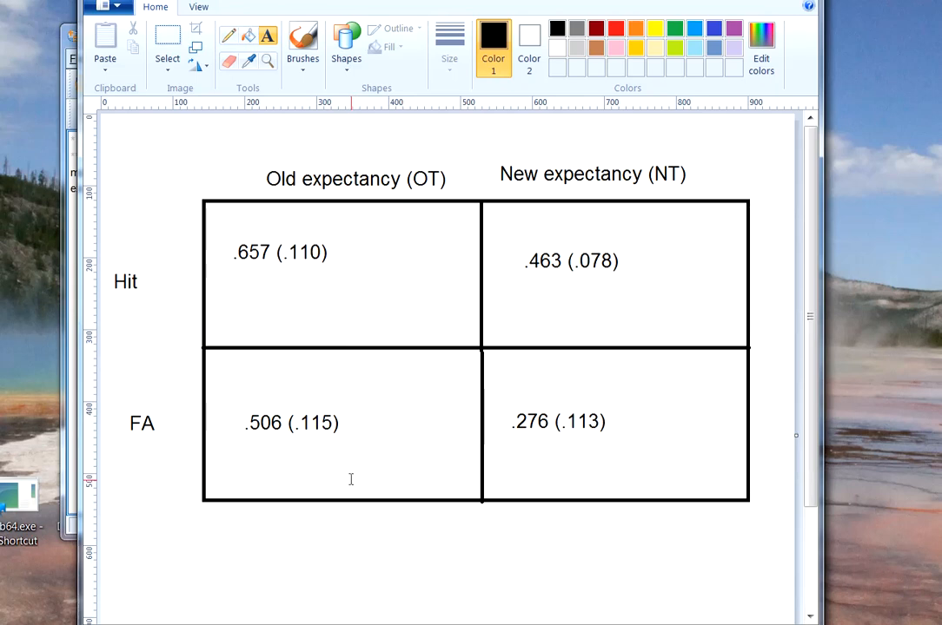
Bring up the Word notes, switch to RM_example2.sav in the SPSS Data Editor and inspect the first case's OT_fa, OT_hit and NT_fa values.
mouse_move(207, 624)
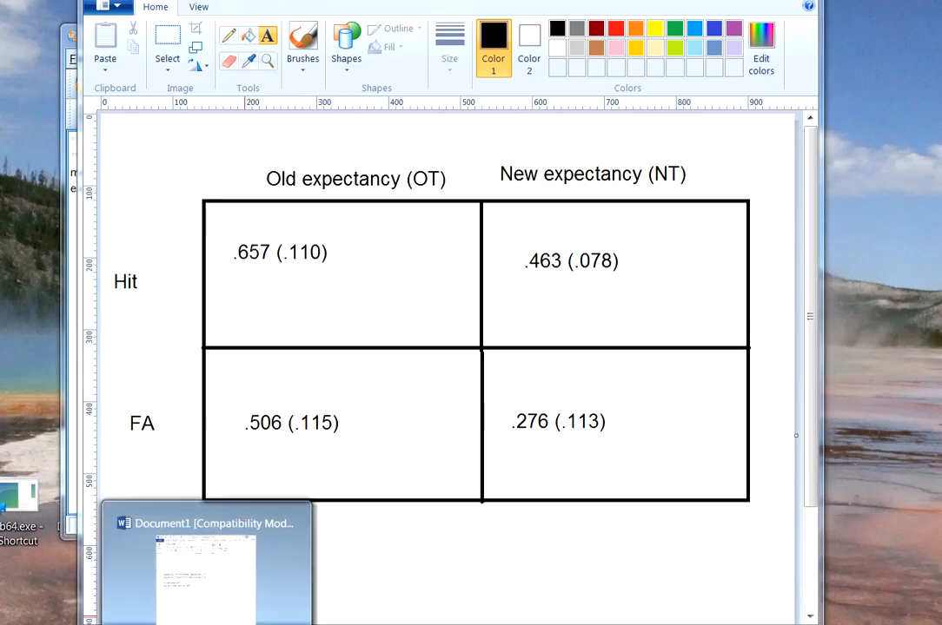
click(206, 569)
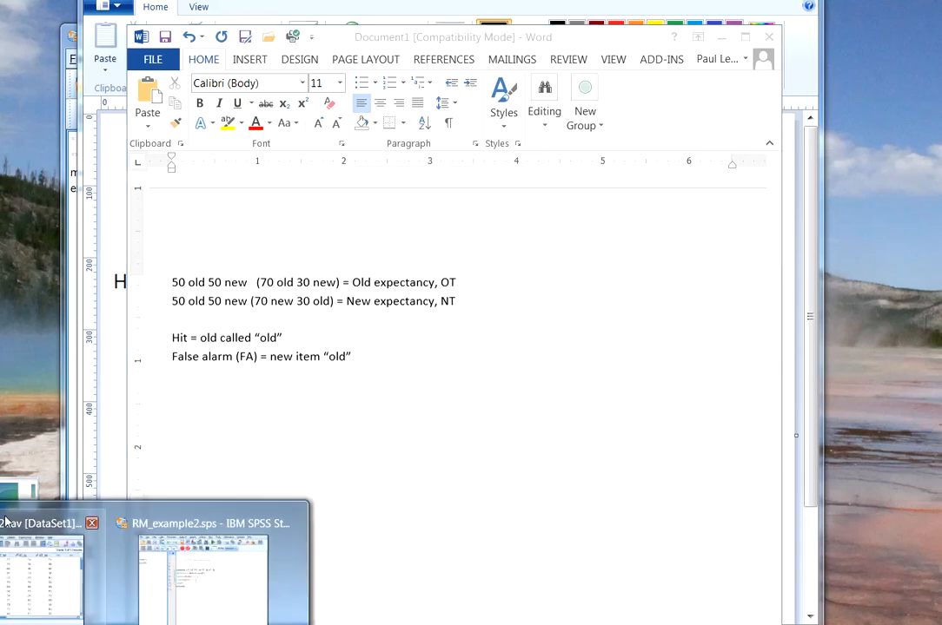
click(77, 608)
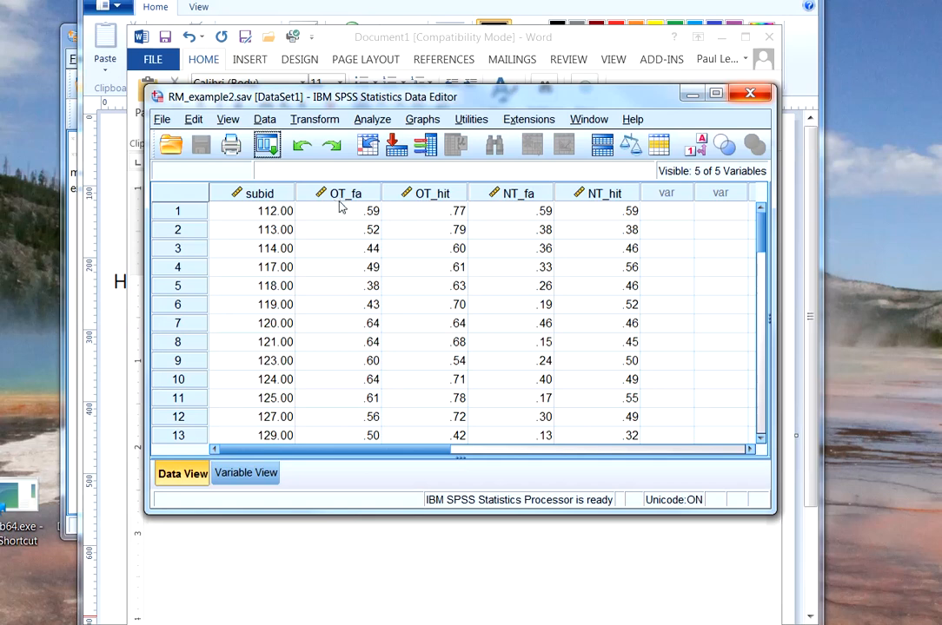
mouse_move(338, 200)
click(358, 217)
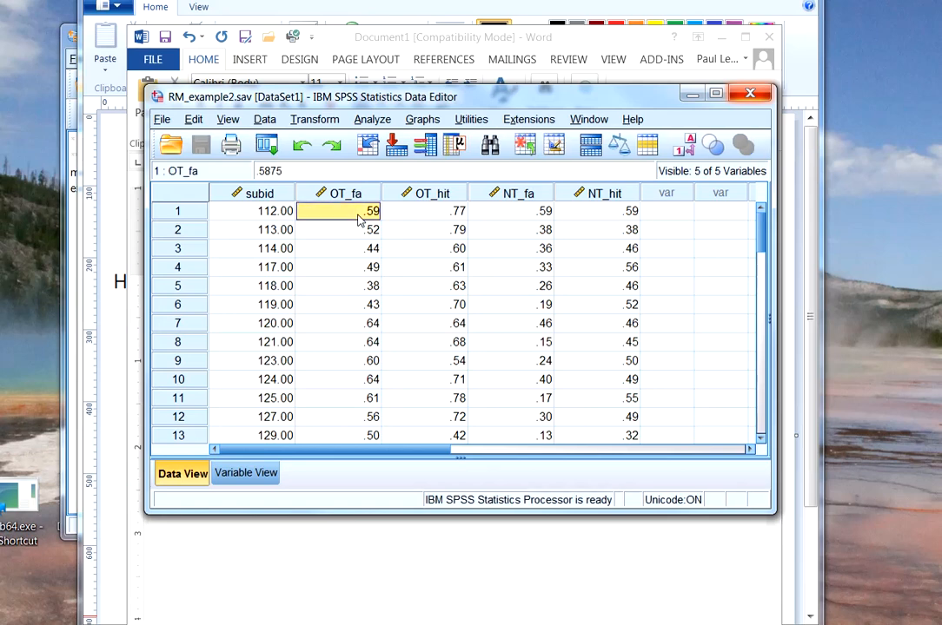
click(419, 213)
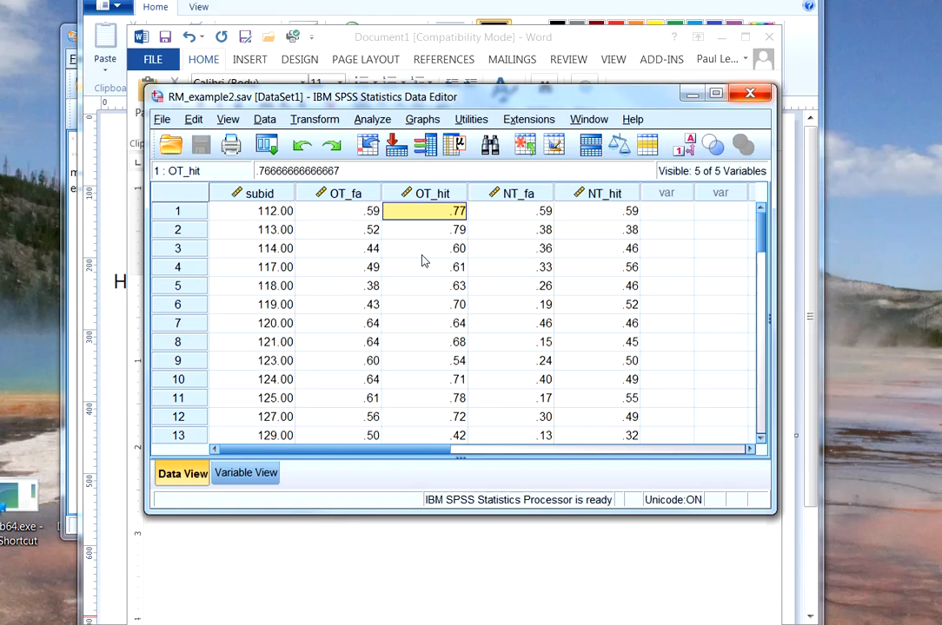
click(512, 215)
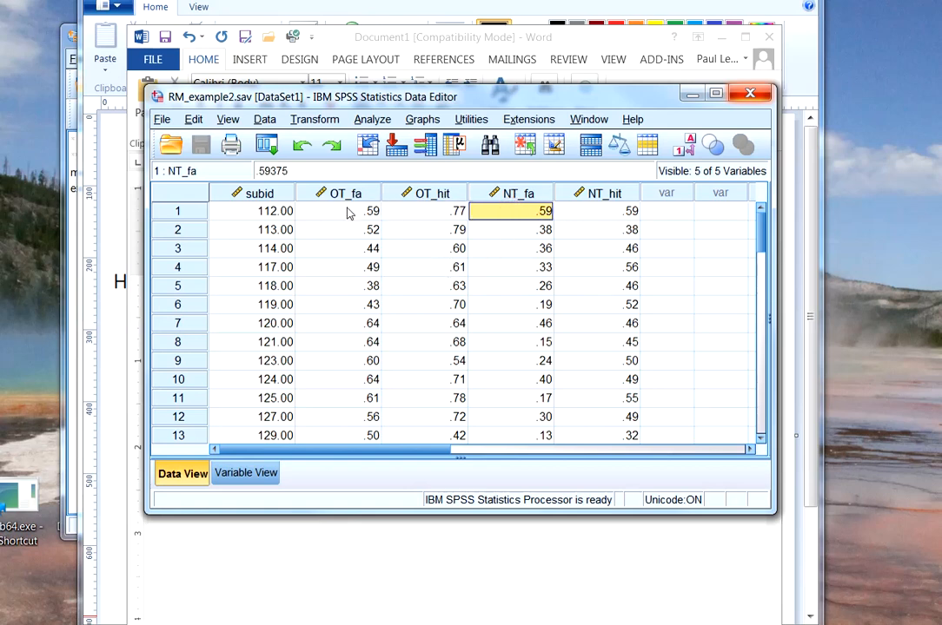
Look through all the cases in the RM_example2.sav dataset and return to the first row.
scroll(463, 238, down, 7)
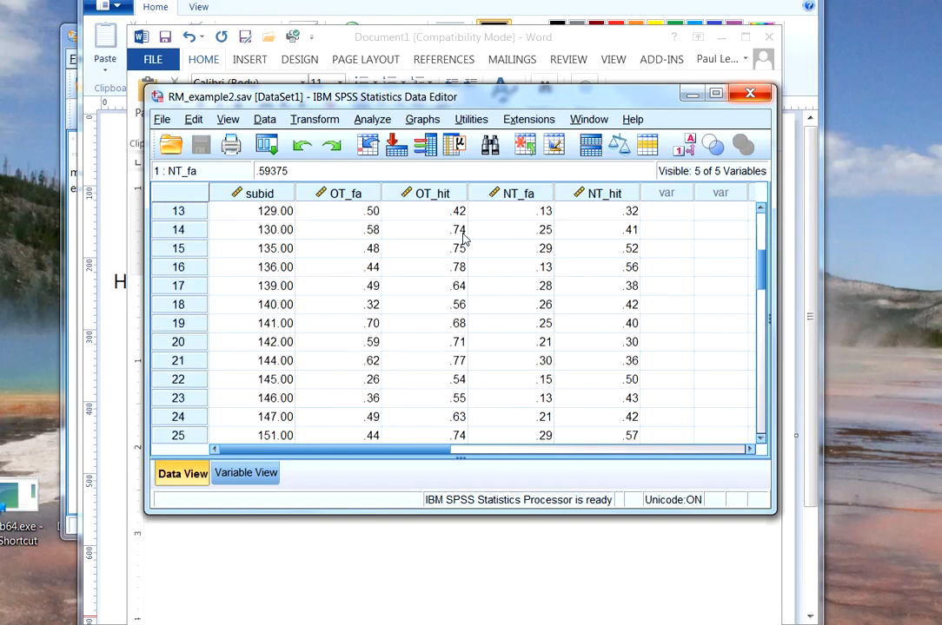
scroll(463, 238, up, 1)
scroll(463, 238, down, 1)
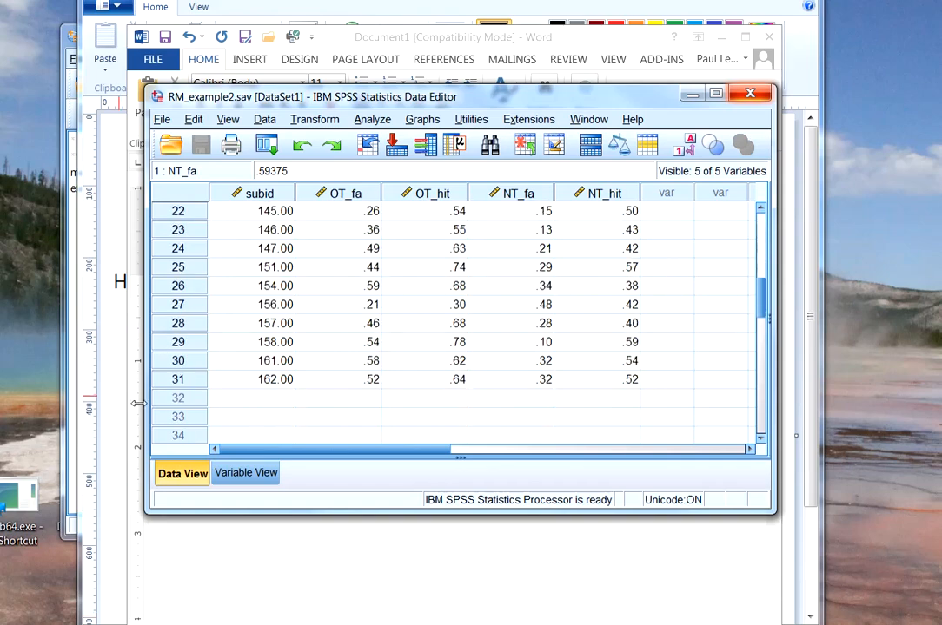
scroll(280, 209, up, 7)
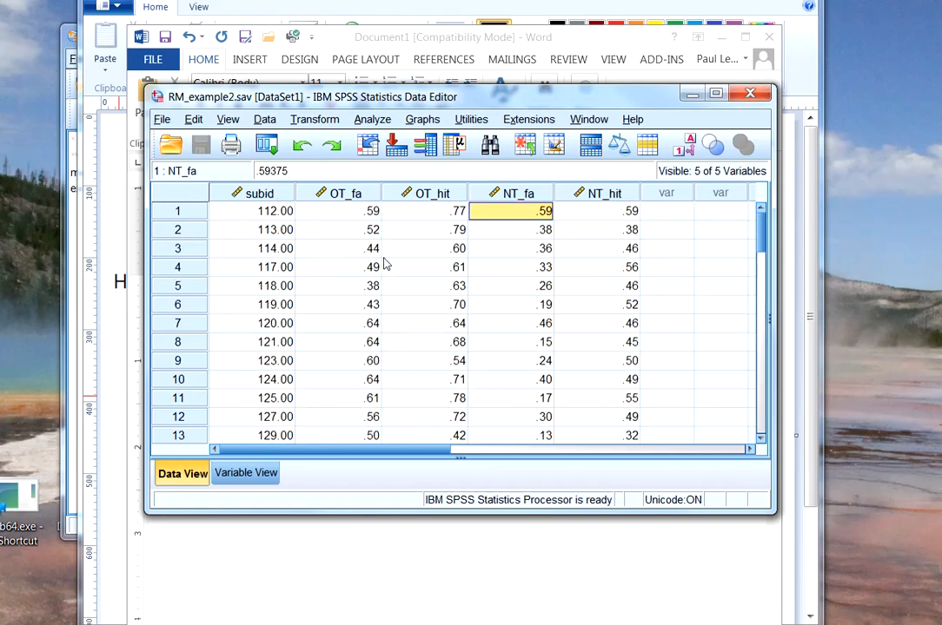
scroll(226, 399, down, 6)
scroll(287, 363, up, 2)
scroll(286, 363, up, 4)
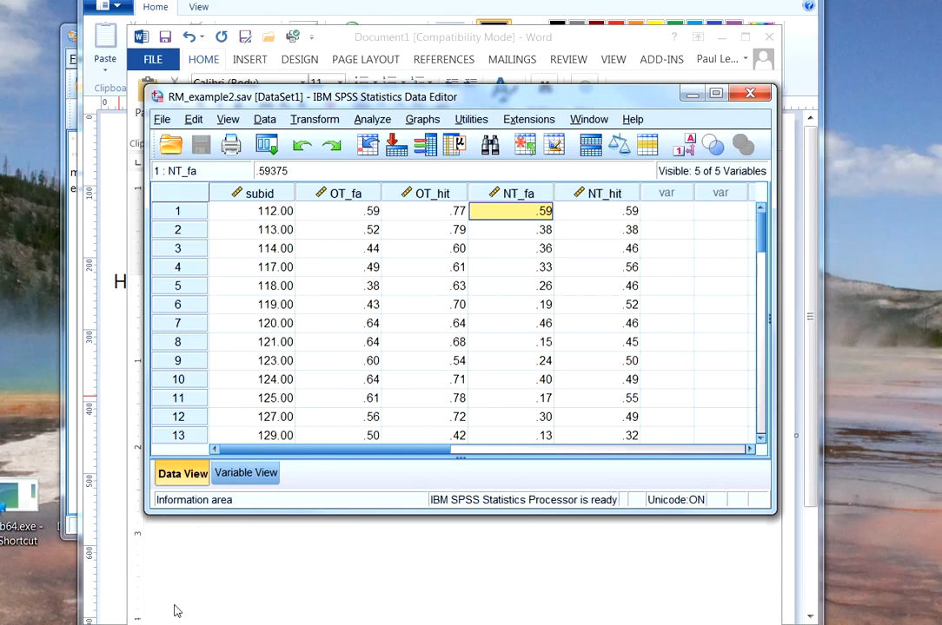
Switch to the RM_example2.sps syntax in SPSS and examine the manova command's subcommands, print options and variable list.
mouse_move(166, 620)
click(191, 521)
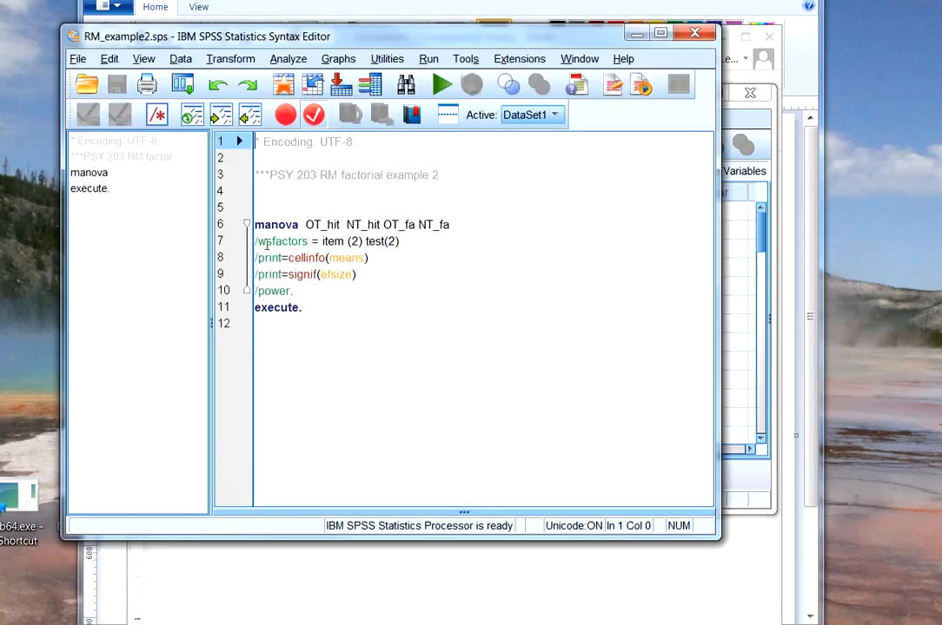
drag(256, 241, 357, 342)
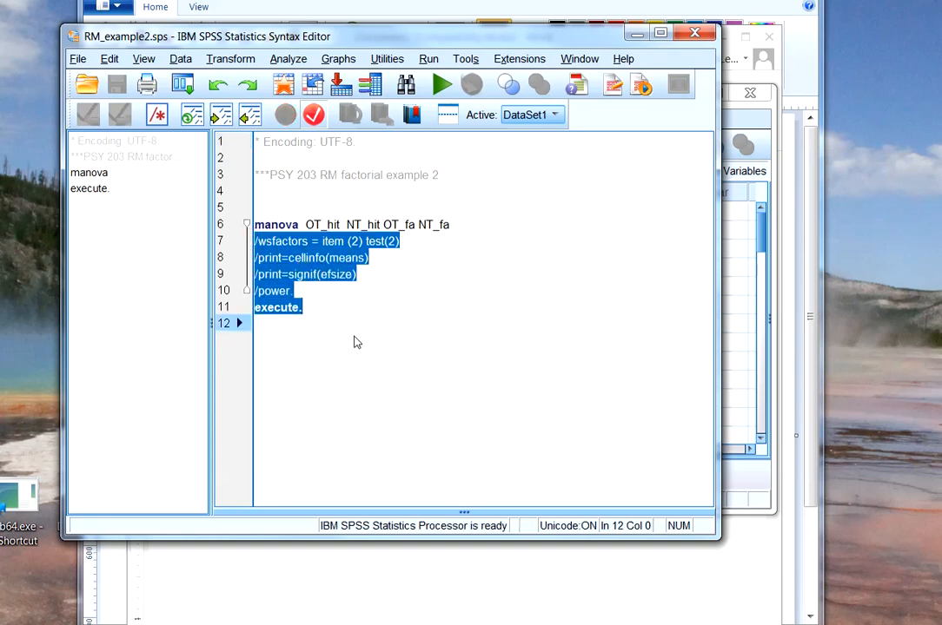
click(300, 292)
drag(255, 258, 372, 258)
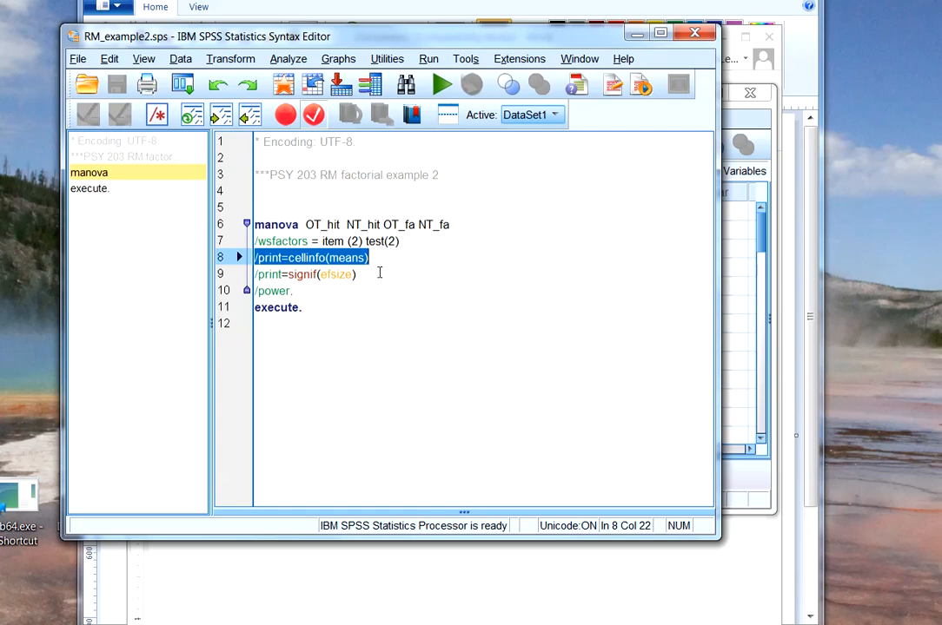
drag(255, 275, 356, 275)
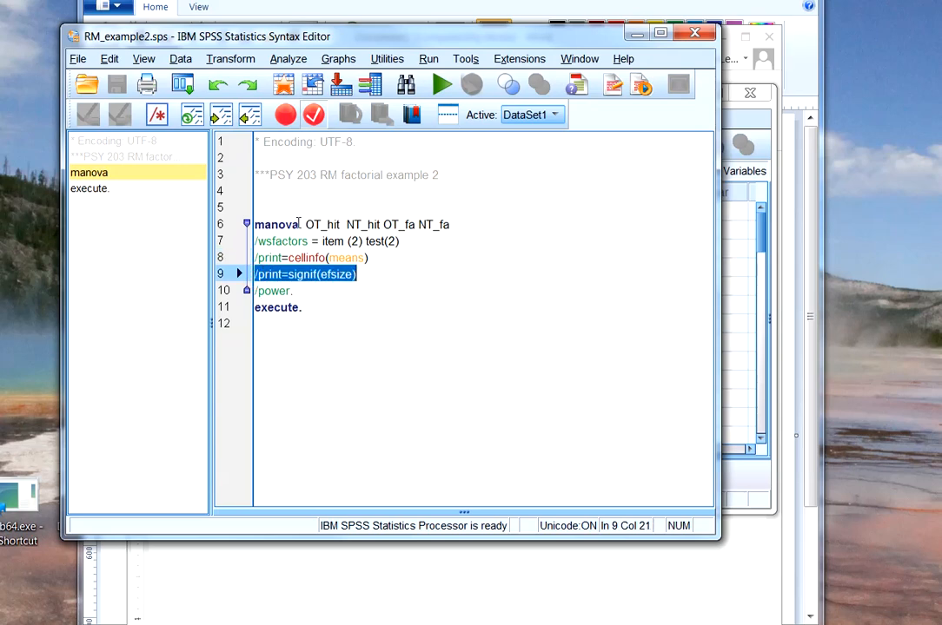
drag(305, 224, 451, 226)
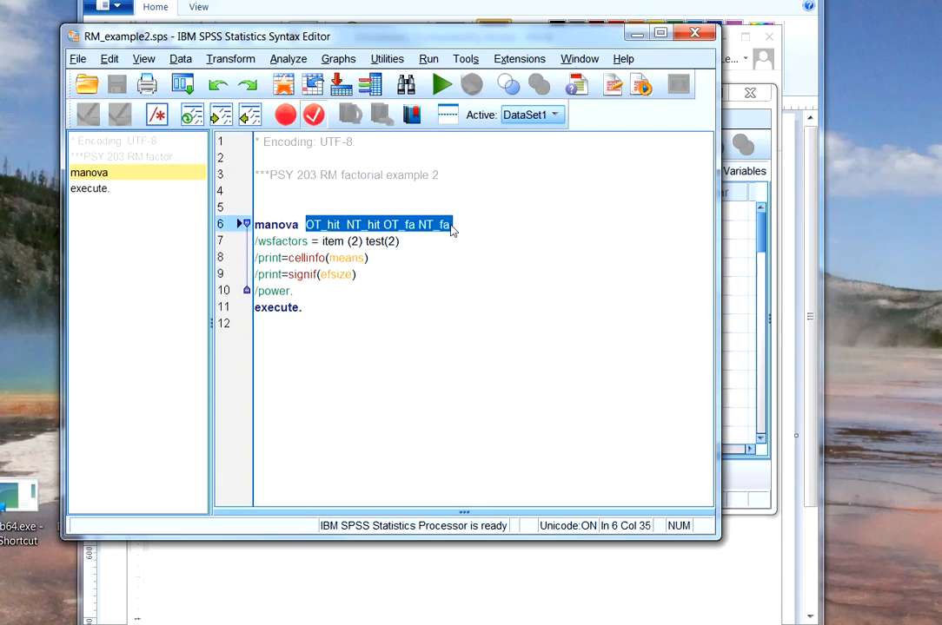
click(457, 324)
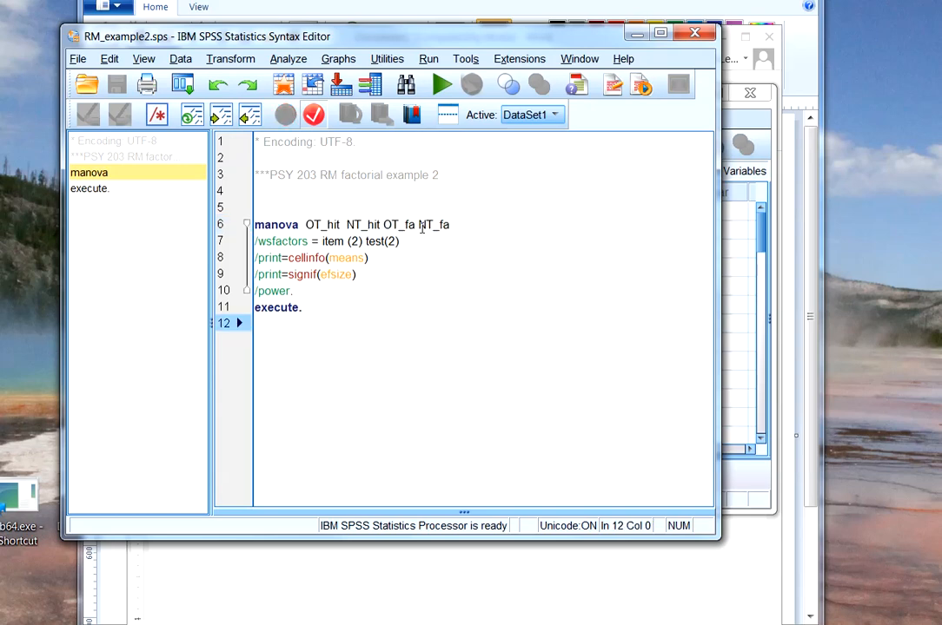
Examine the order of the four variables OT_hit, NT_hit, OT_fa and NT_fa on the manova line, one by one.
drag(418, 225, 454, 226)
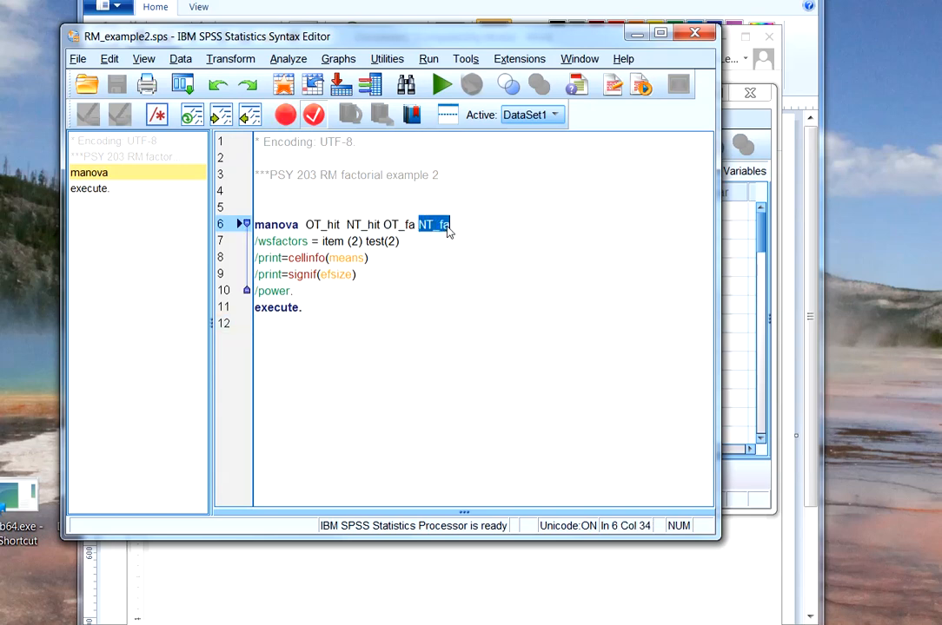
drag(384, 225, 415, 225)
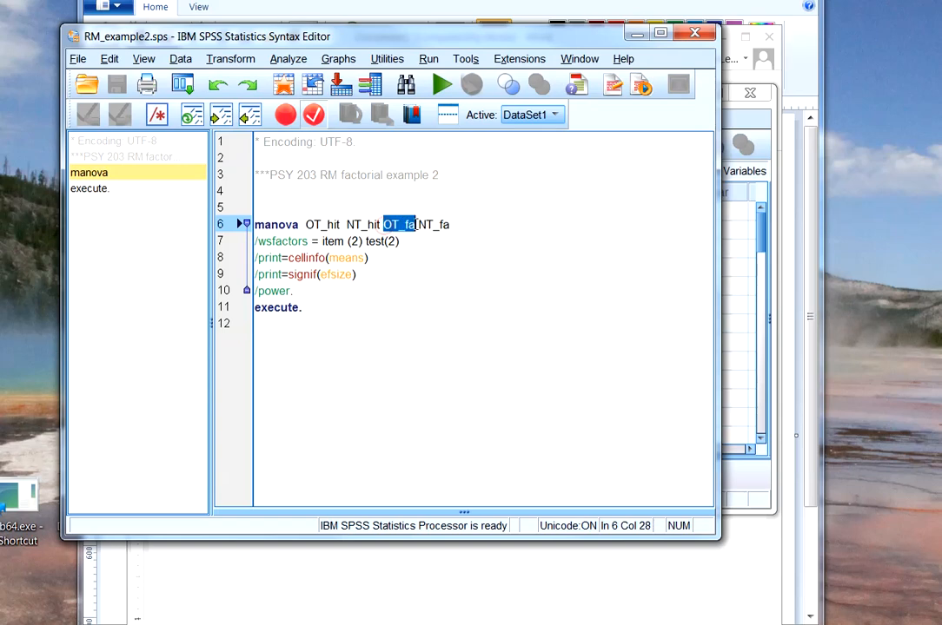
drag(347, 225, 380, 226)
drag(306, 225, 343, 225)
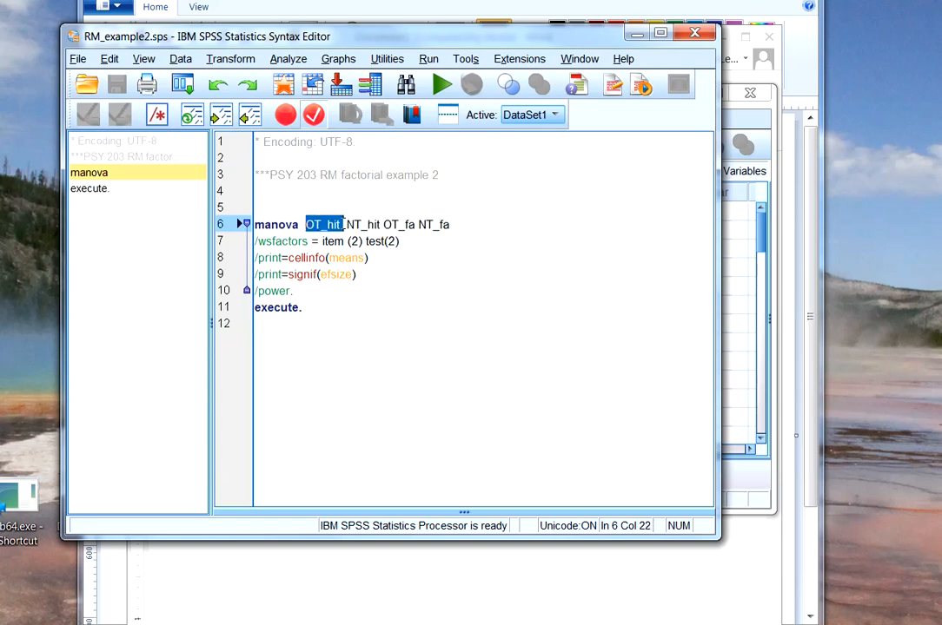
drag(423, 225, 450, 225)
drag(384, 225, 417, 225)
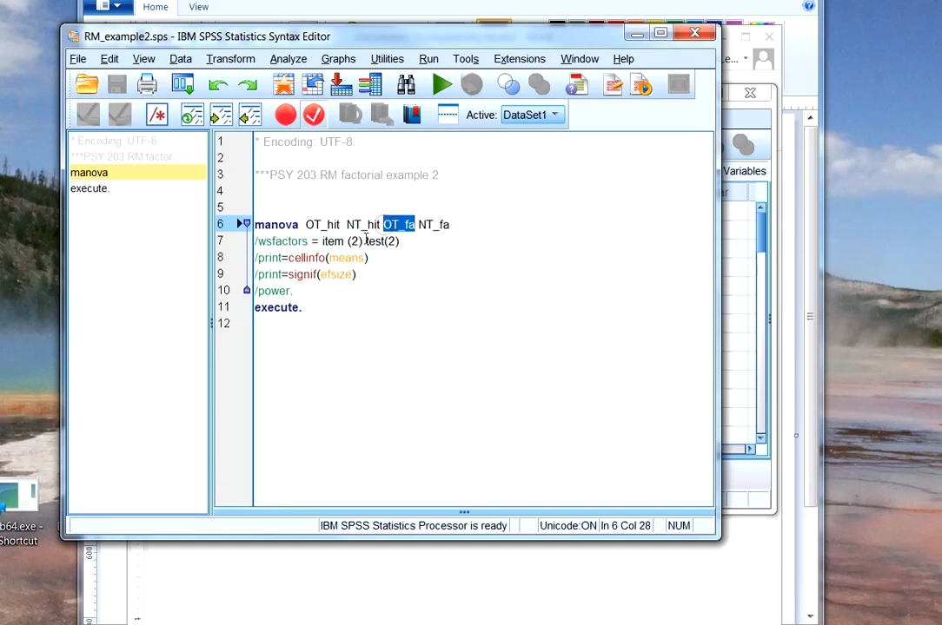
drag(347, 225, 380, 225)
drag(306, 225, 338, 225)
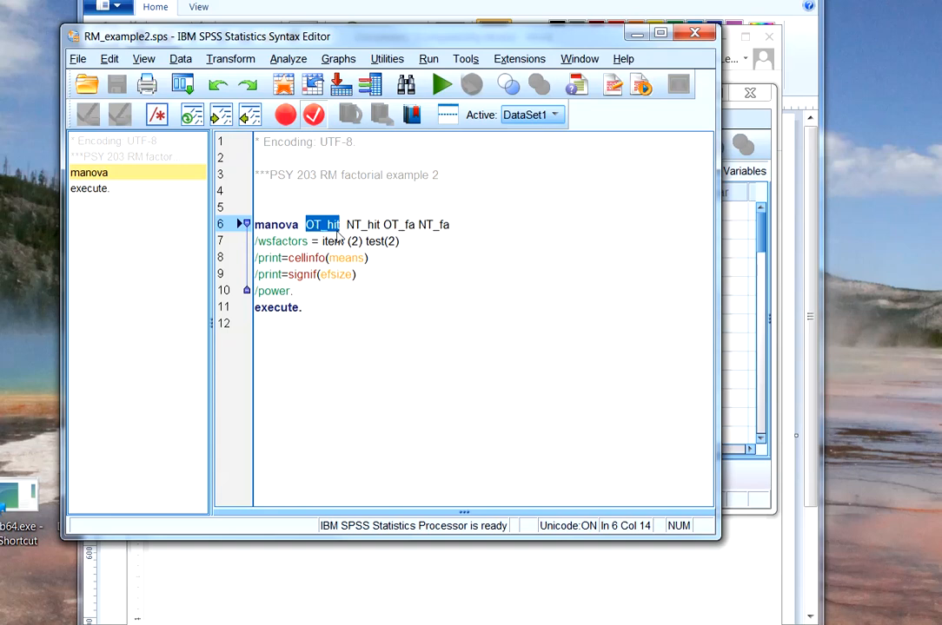
Compare the item (2) and test(2) factors on the wsfactors line with the order of the hit and fa variables.
drag(375, 241, 397, 241)
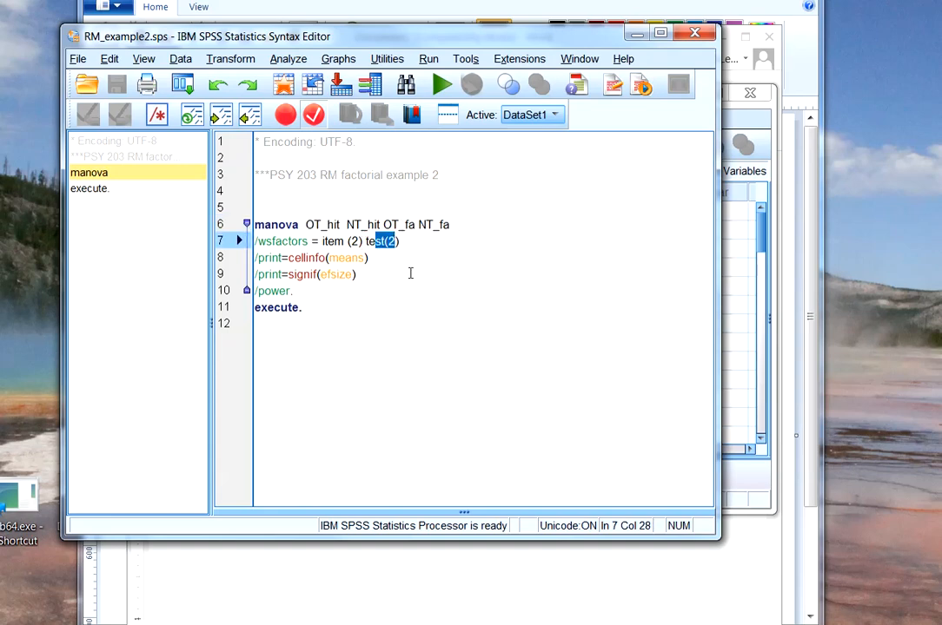
double_click(438, 227)
click(381, 225)
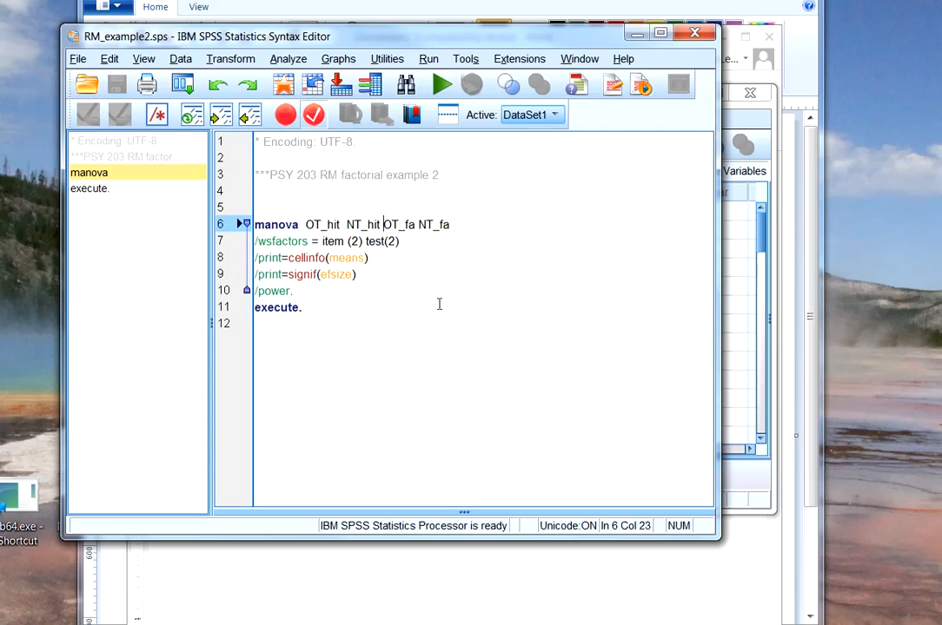
drag(366, 243, 396, 245)
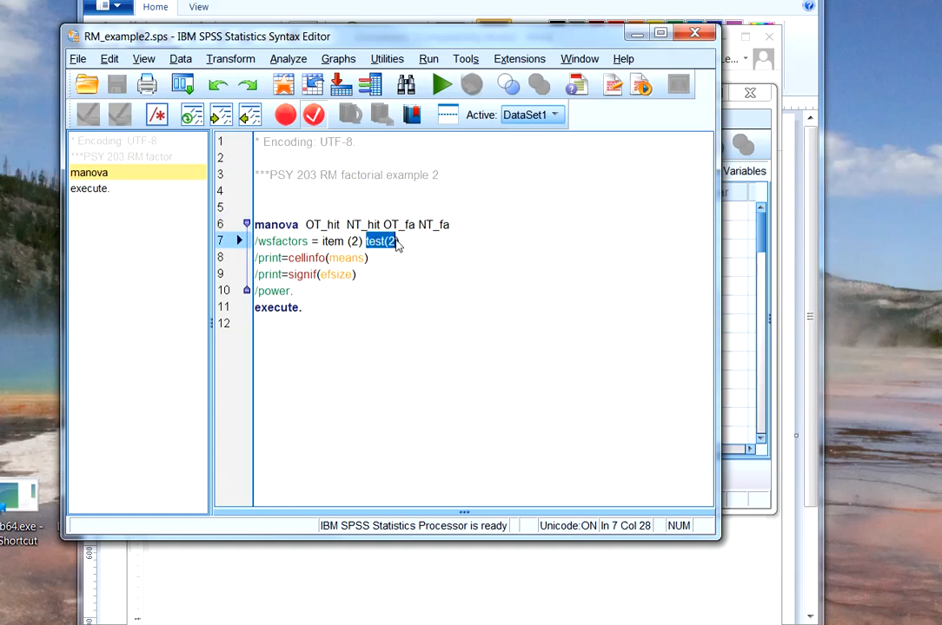
drag(322, 241, 362, 242)
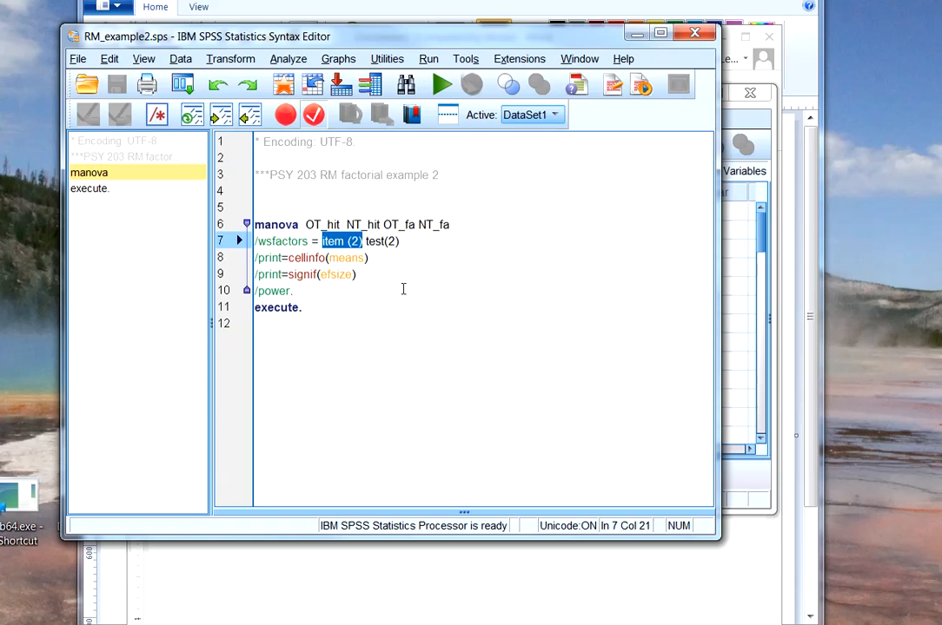
drag(394, 224, 450, 224)
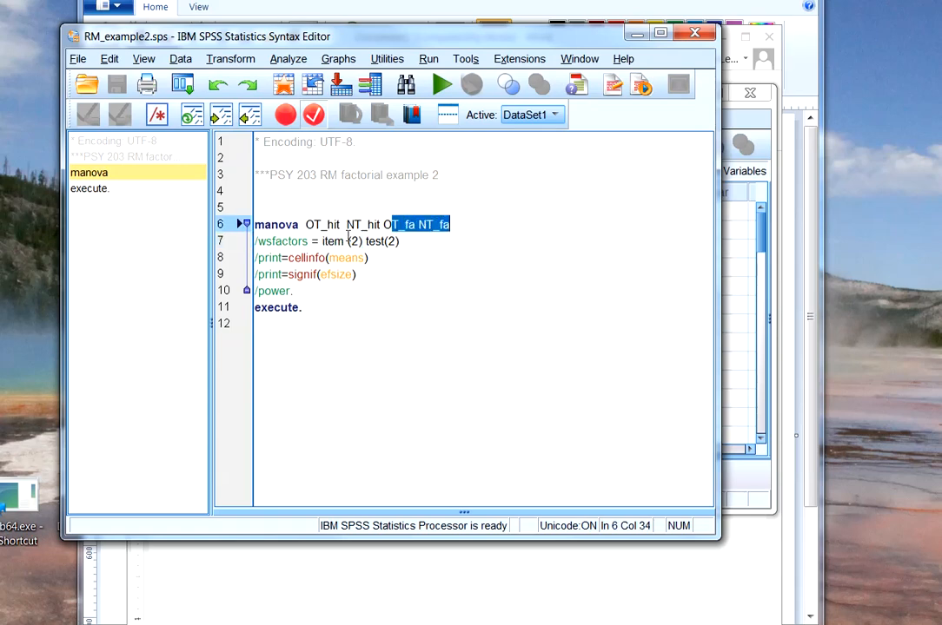
drag(314, 224, 380, 224)
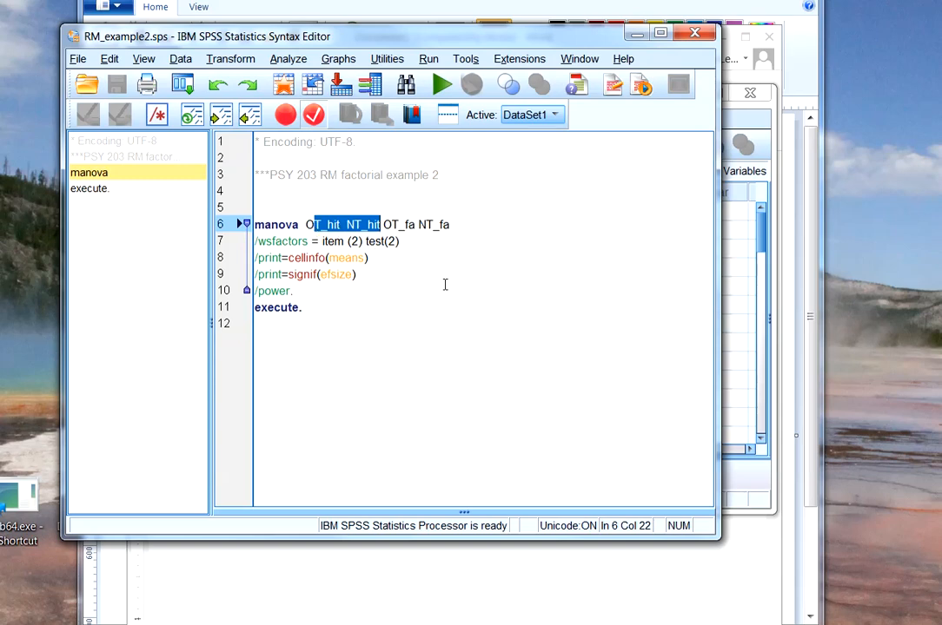
Run the manova command from the RM_example2.sps syntax.
click(439, 363)
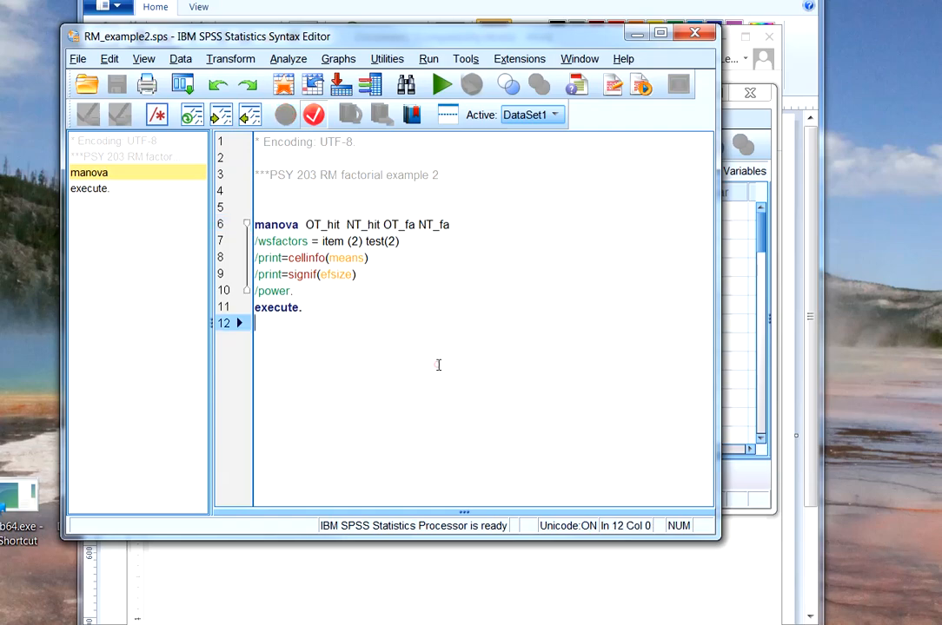
click(271, 225)
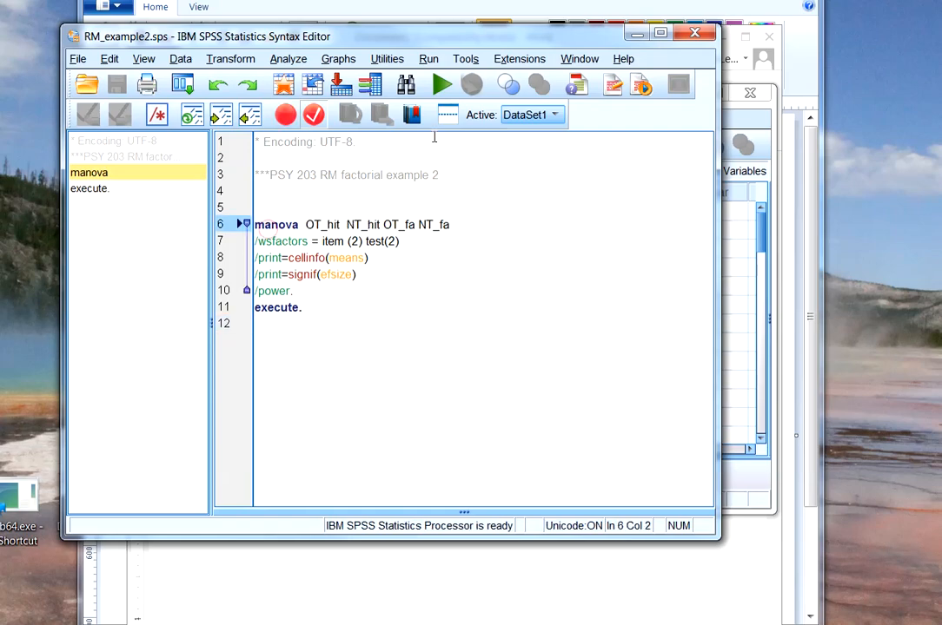
click(441, 92)
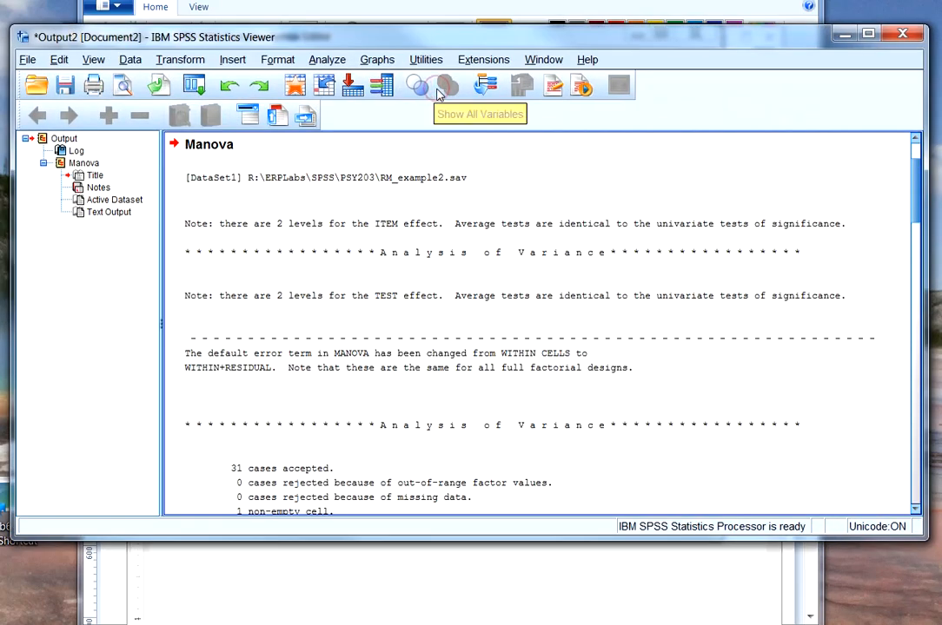
Examine the Manova output from the cell means through the between-subjects test to the ITEM within-subject effect and its effect size.
scroll(547, 247, down, 3)
scroll(545, 253, down, 7)
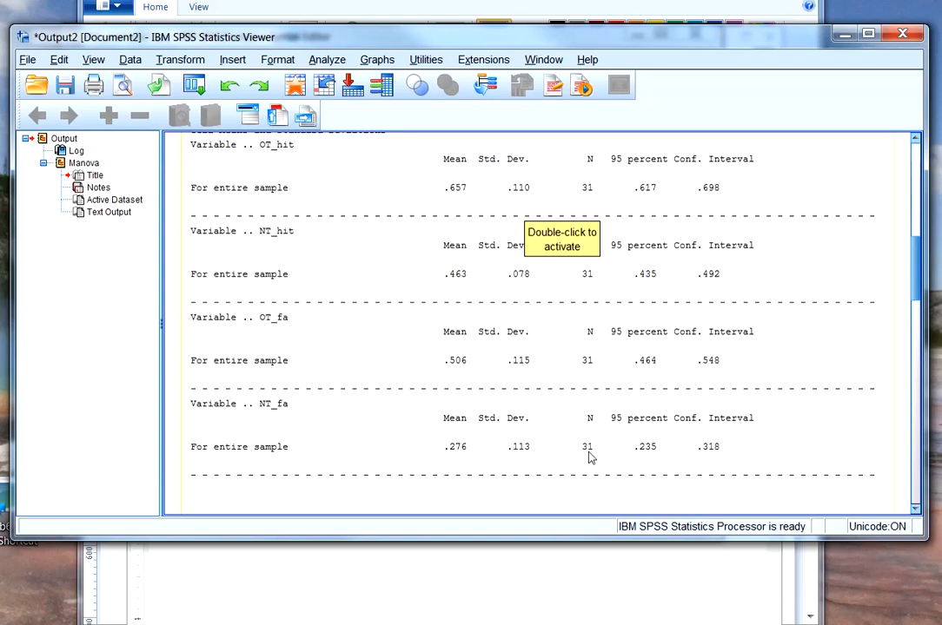
scroll(428, 369, down, 4)
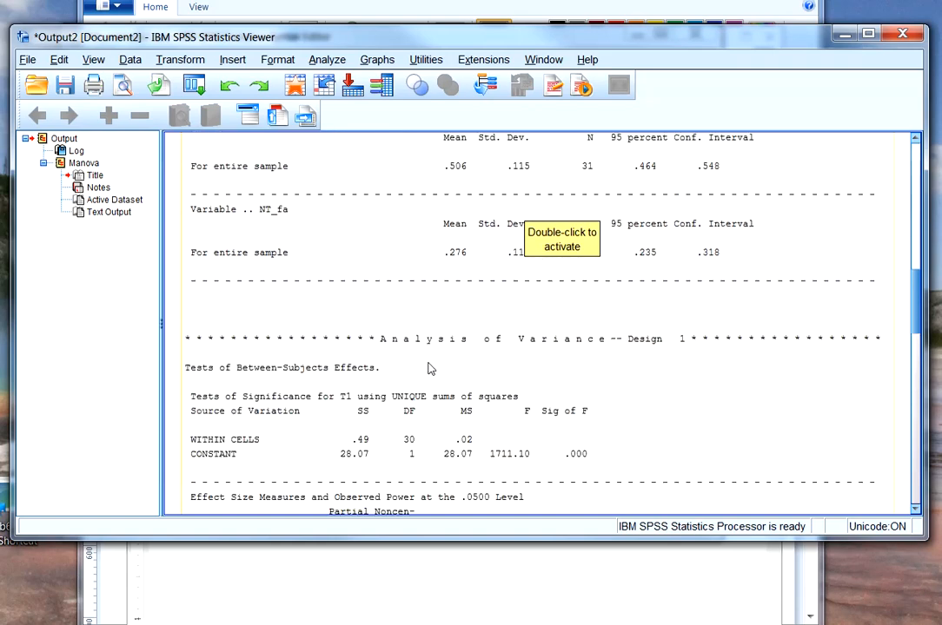
scroll(428, 368, down, 3)
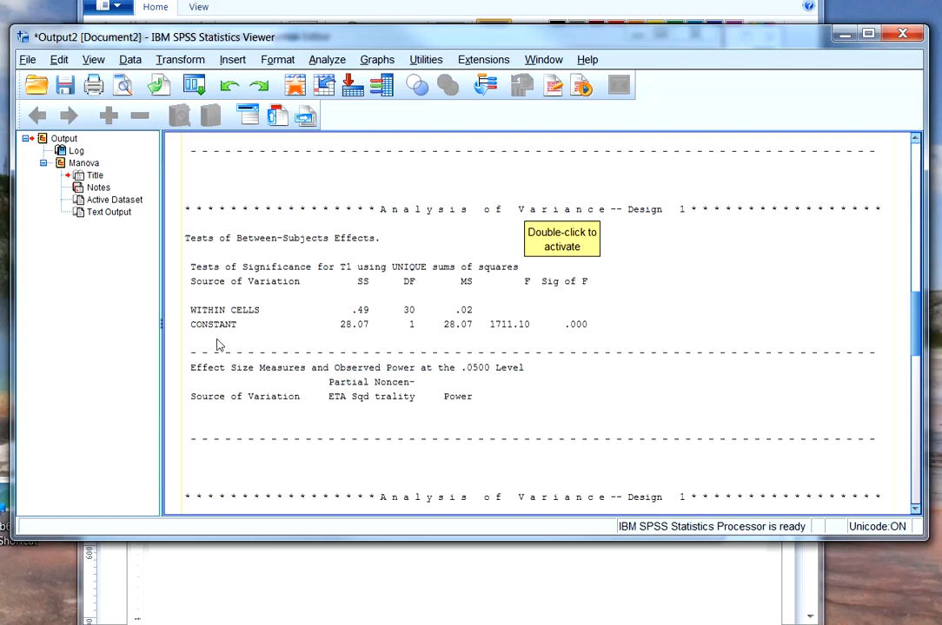
scroll(378, 355, down, 1)
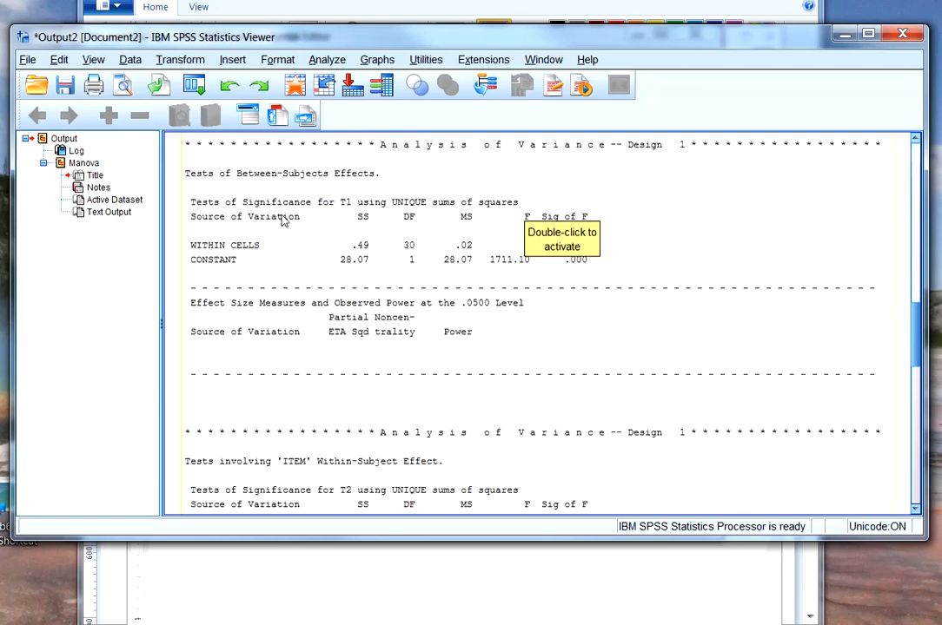
scroll(282, 219, down, 1)
scroll(284, 230, down, 2)
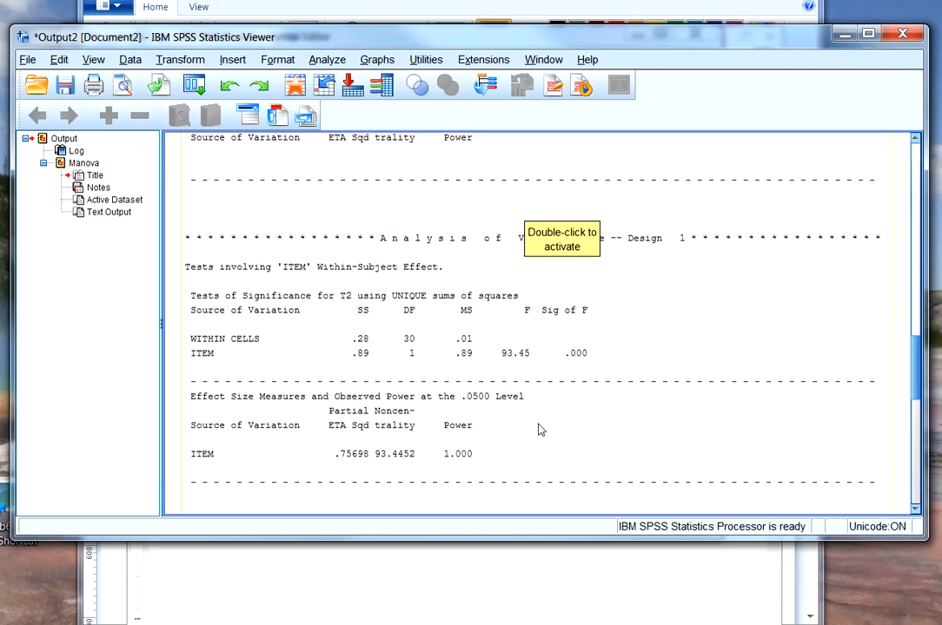
Switch to the Word notes and arrange them beside the SPSS output so the ITEM significance table stays readable.
click(287, 624)
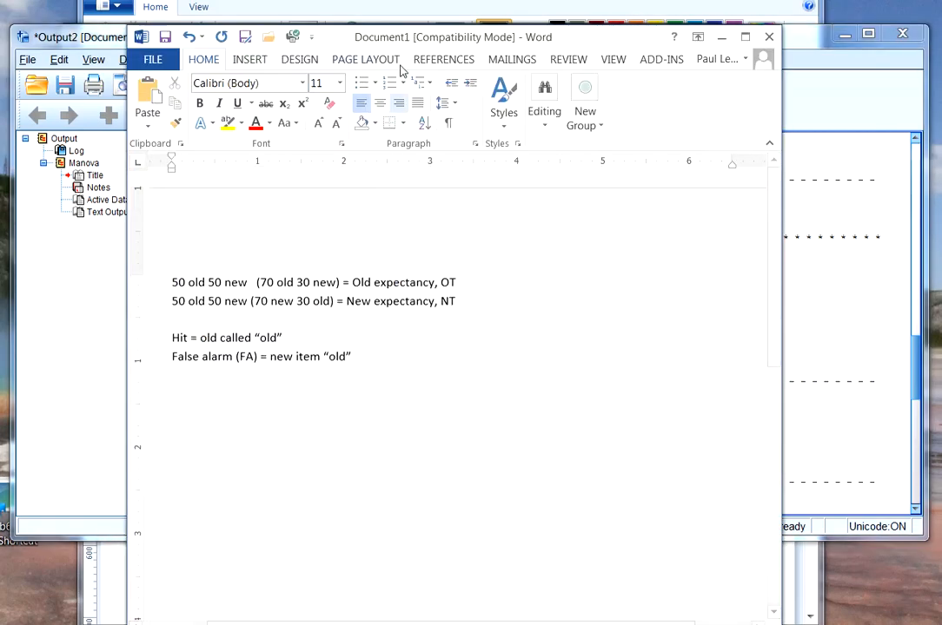
drag(408, 44, 599, 46)
drag(294, 42, 196, 33)
click(847, 356)
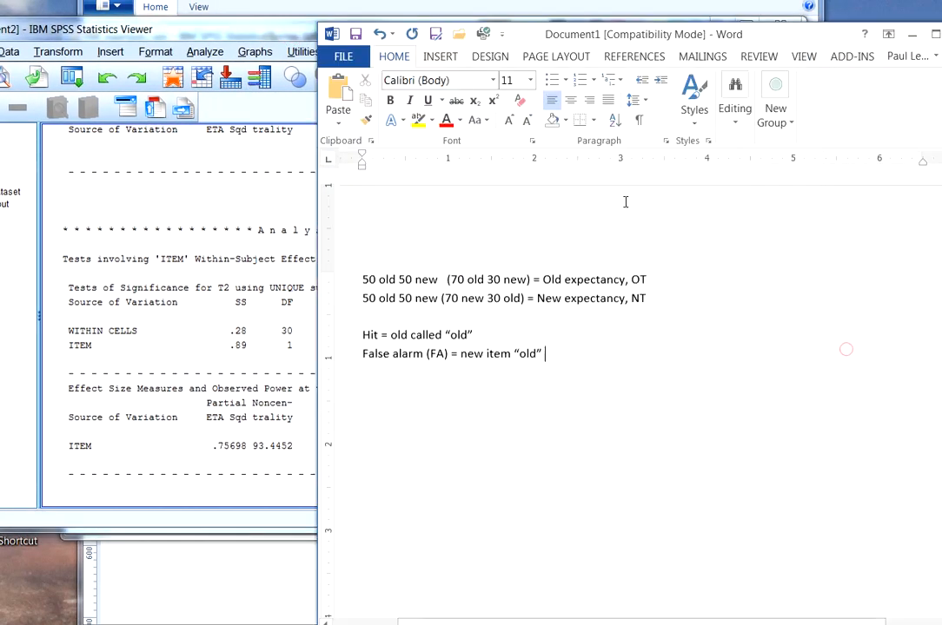
drag(572, 38, 734, 39)
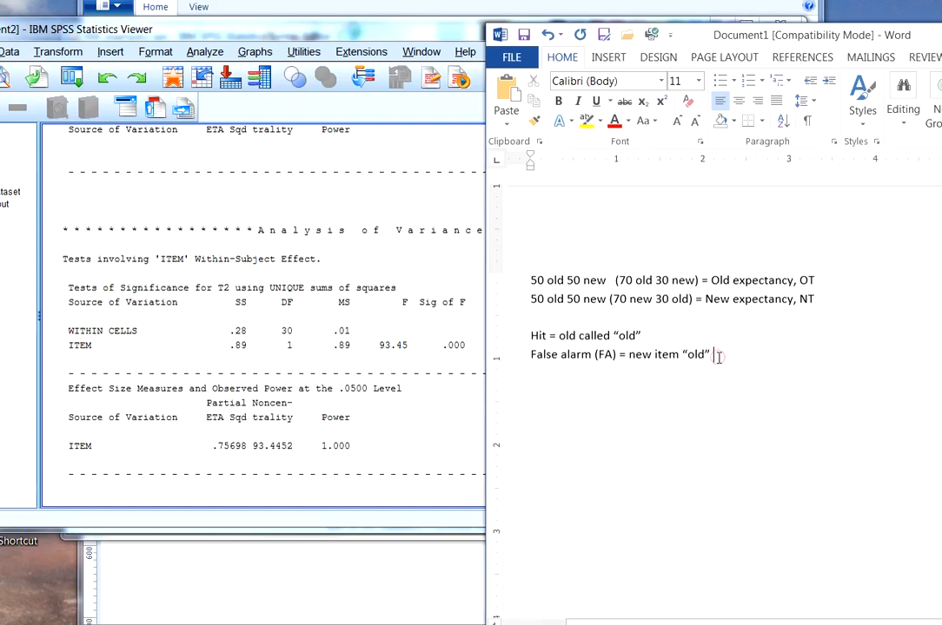
Add the line "Item F(1, 30) = 93.45, p < 0.001" below the False alarm definition, separated by a blank line.
key(Return)
key(Return)
text(Item )
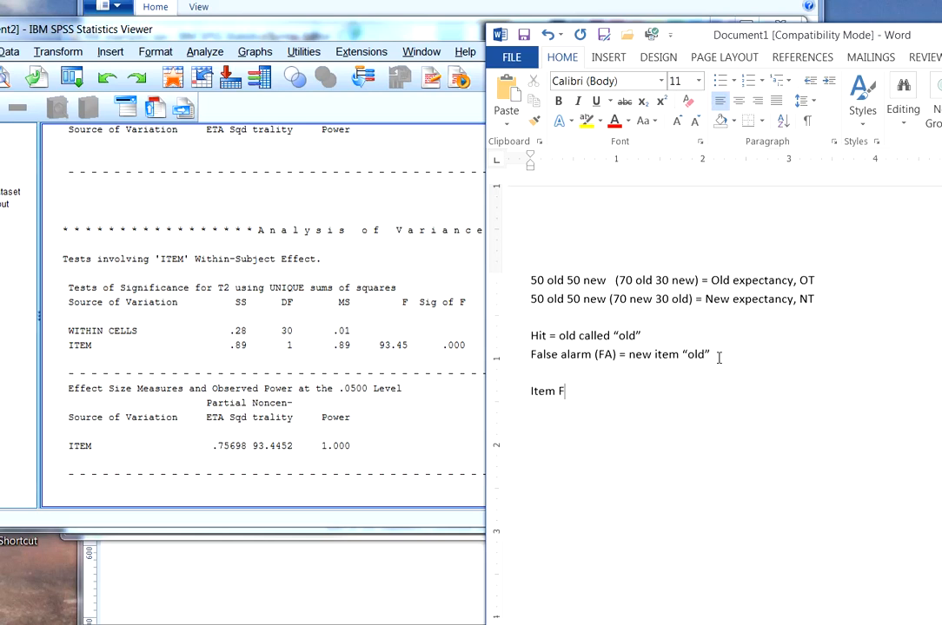
text(F(1, 30) = 93.45, p <)
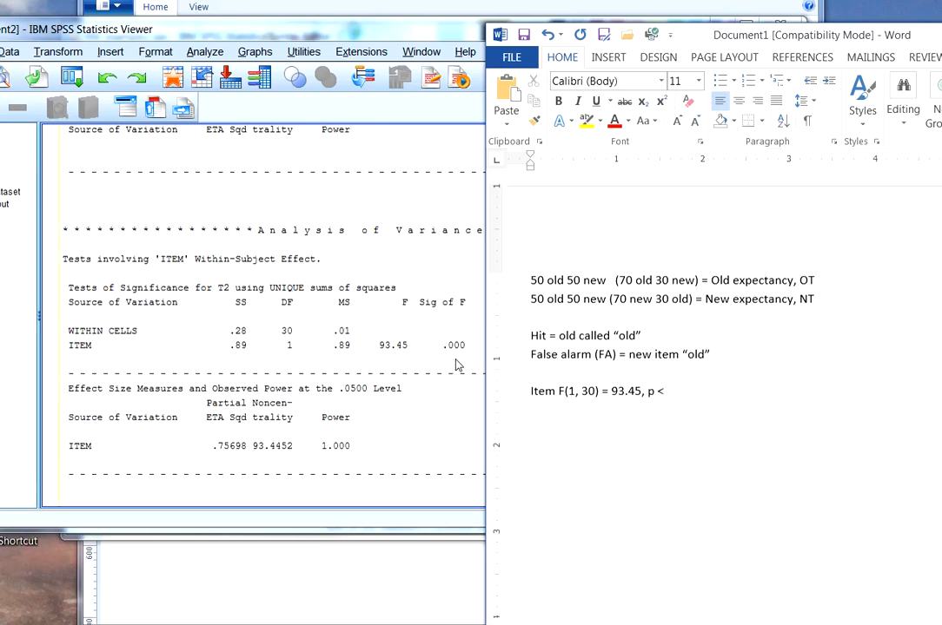
text(0.001)
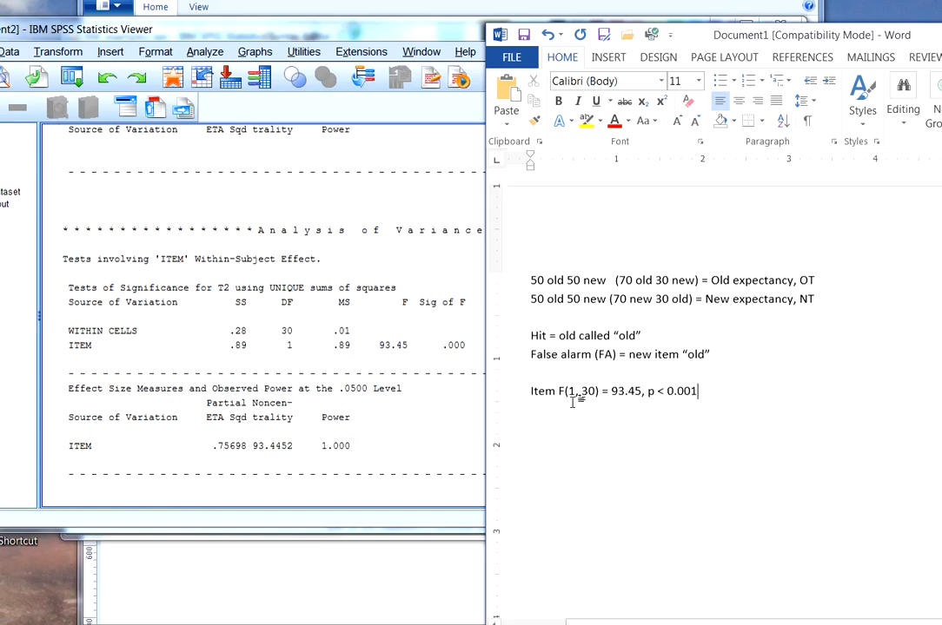
Format the F(1, 30) = 93.45, p < 0.001 statistics on the Item line in Times New Roman, size 12.
drag(557, 392, 699, 392)
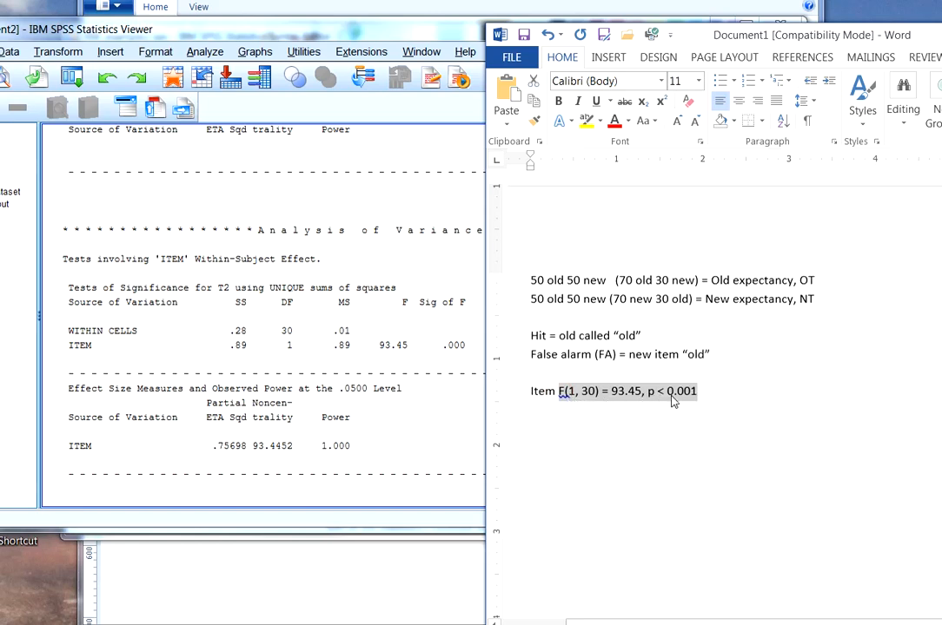
click(573, 81)
click(661, 81)
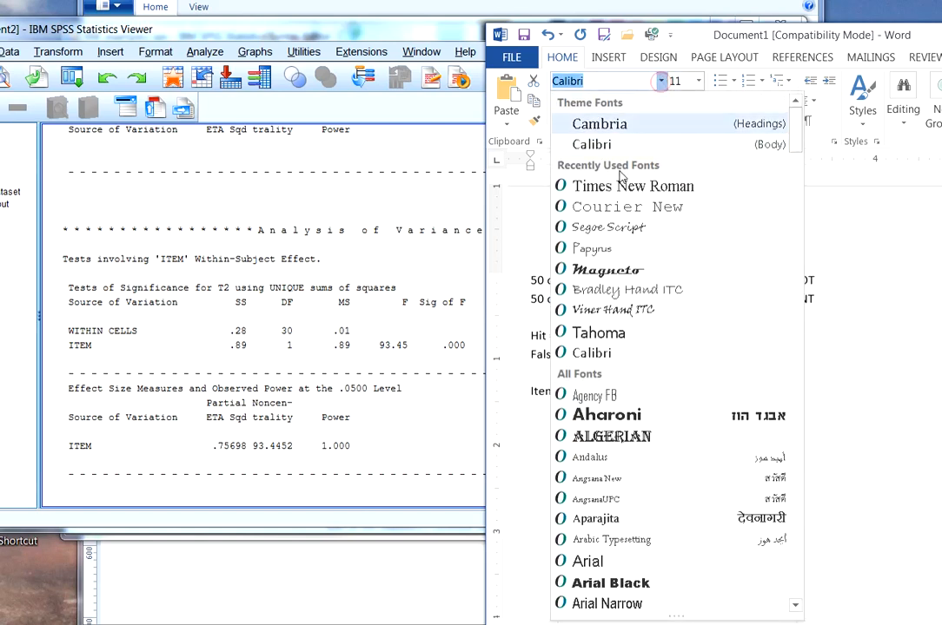
click(633, 186)
click(697, 81)
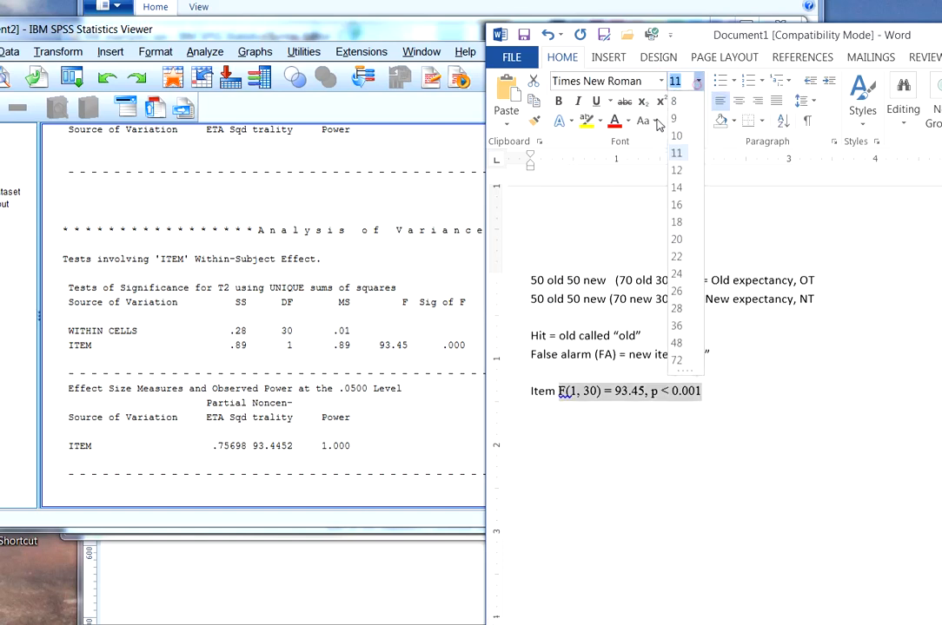
click(679, 171)
Italicize the F and p symbols in the Item result and start a new line after it.
click(569, 392)
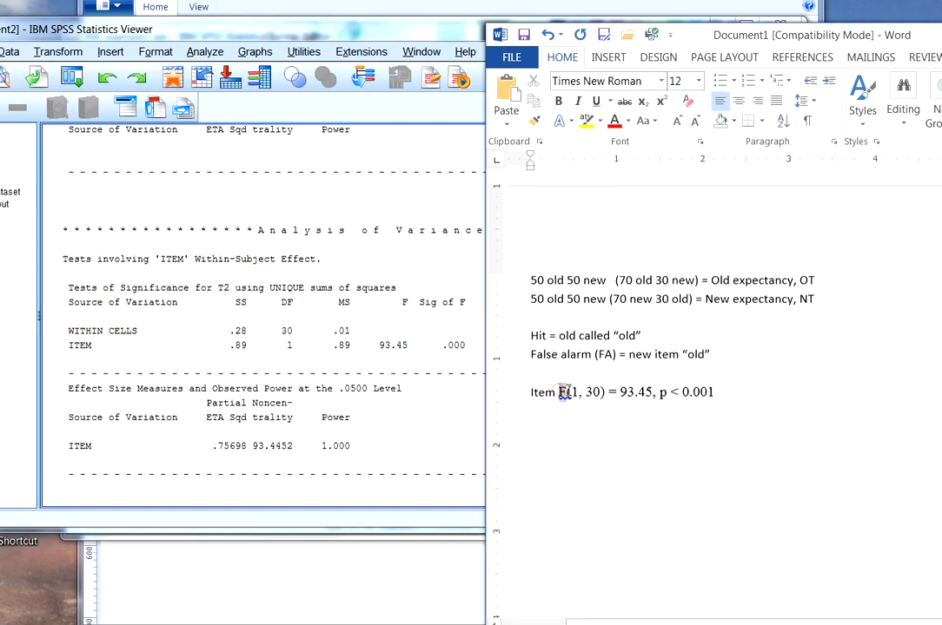
double_click(563, 392)
click(597, 360)
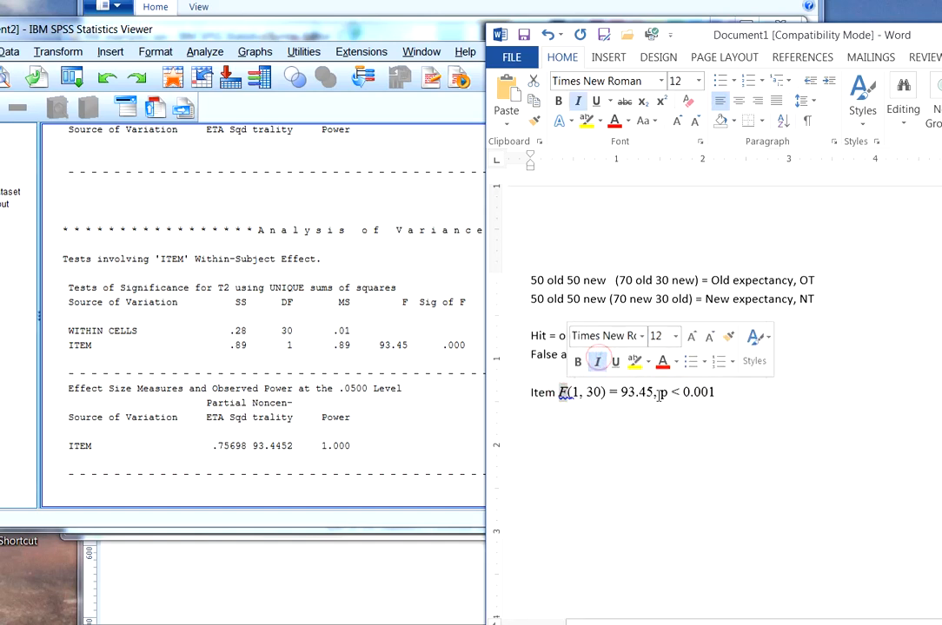
double_click(662, 393)
click(699, 371)
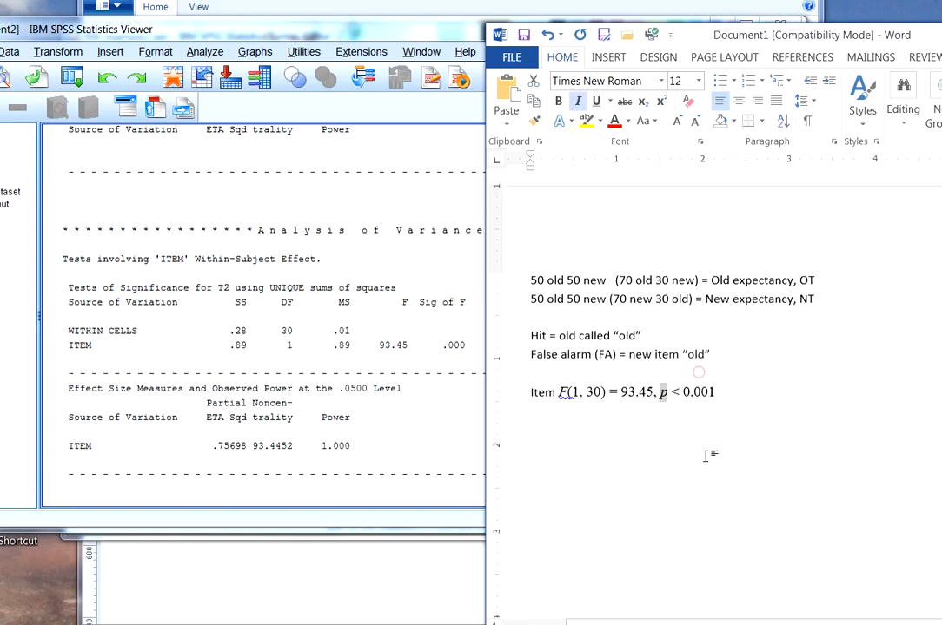
click(715, 393)
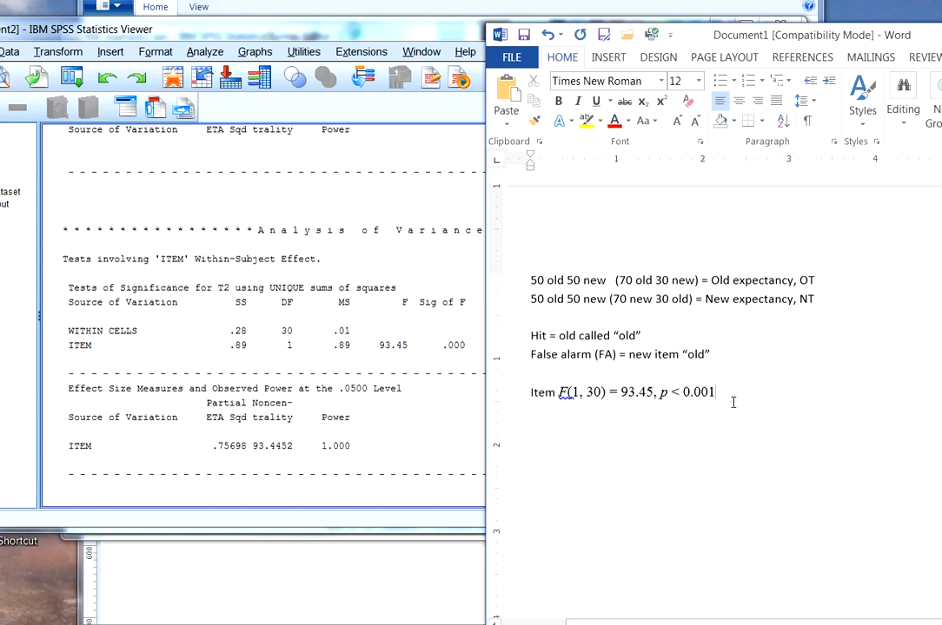
key(Return)
drag(560, 393, 715, 392)
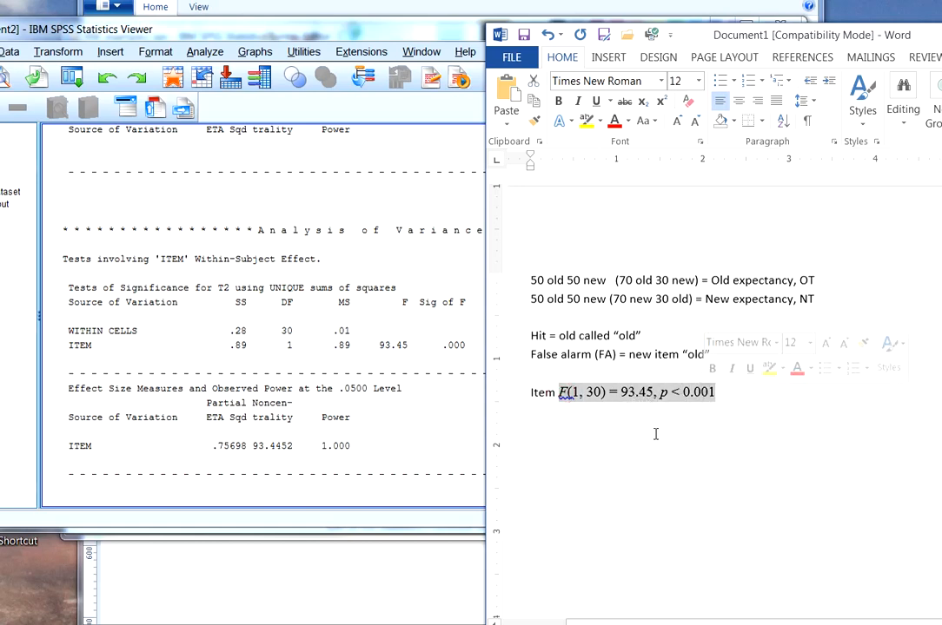
Bring up the TEST effect in the SPSS output and add a "Test" line in Word with a copy of the Item statistics.
click(389, 409)
scroll(388, 410, down, 7)
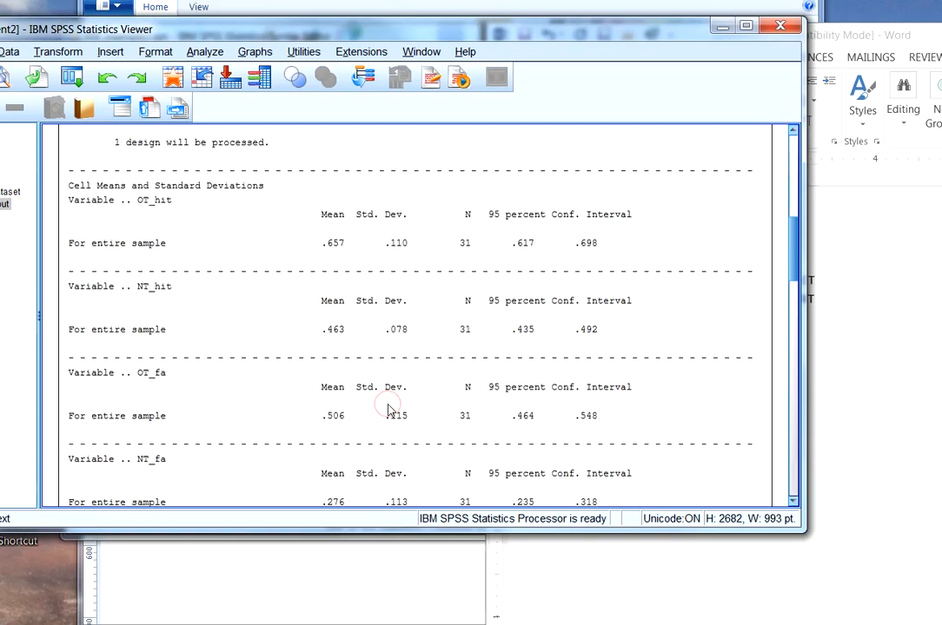
scroll(388, 410, down, 5)
scroll(389, 410, down, 6)
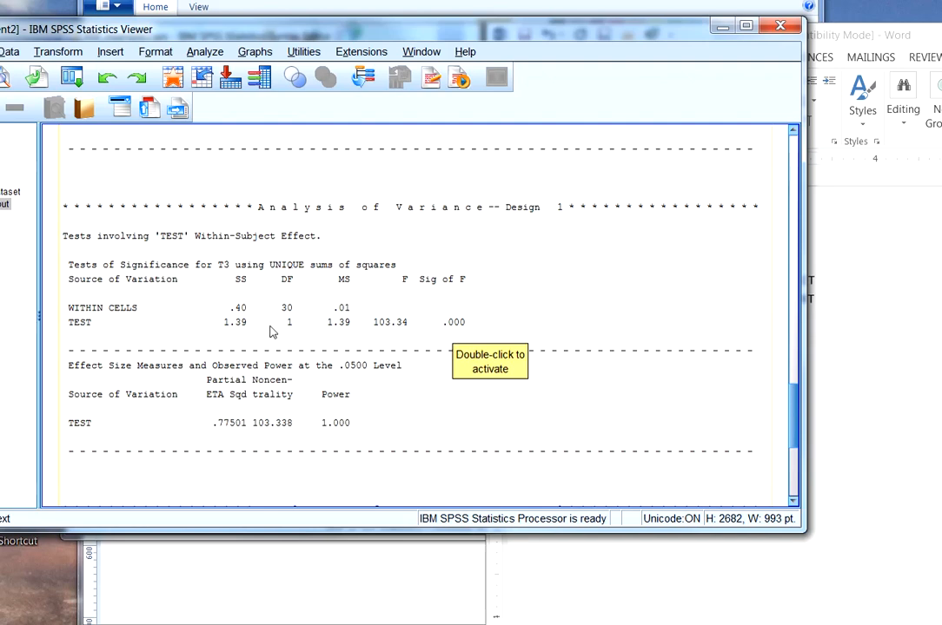
click(599, 585)
click(547, 434)
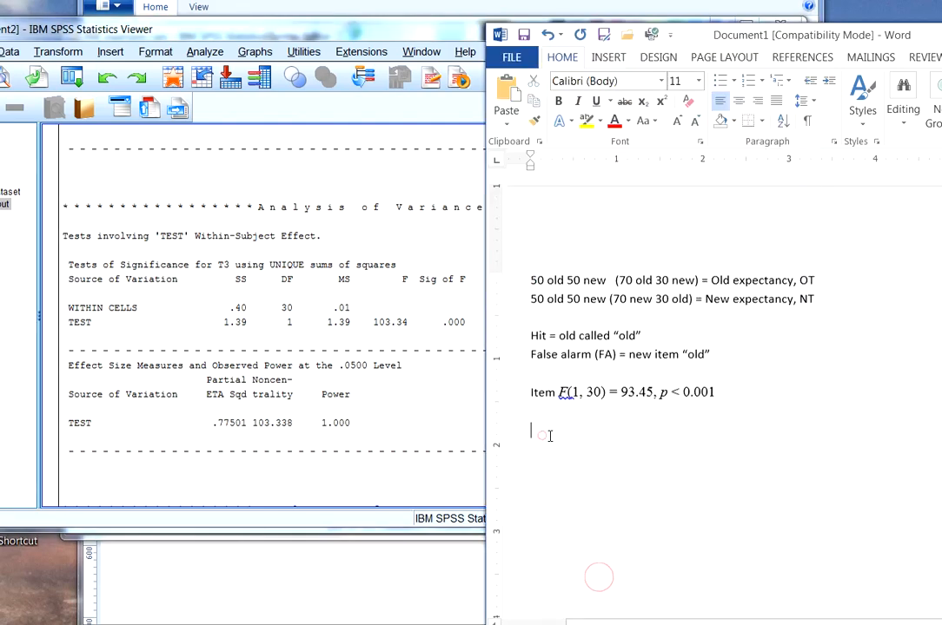
text(Test)
drag(610, 393, 725, 396)
key(ctrl+c)
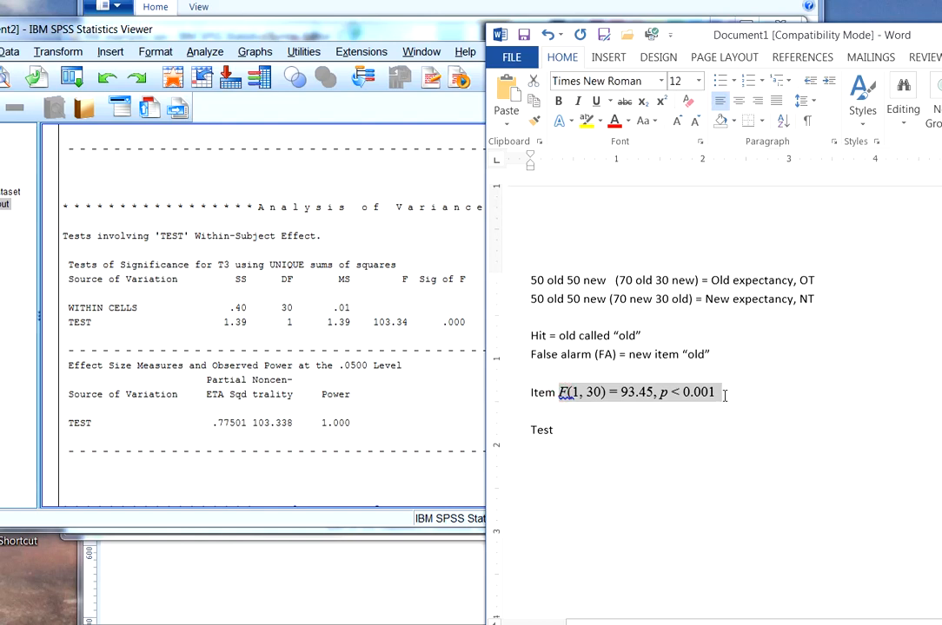
click(714, 430)
key(ctrl+v)
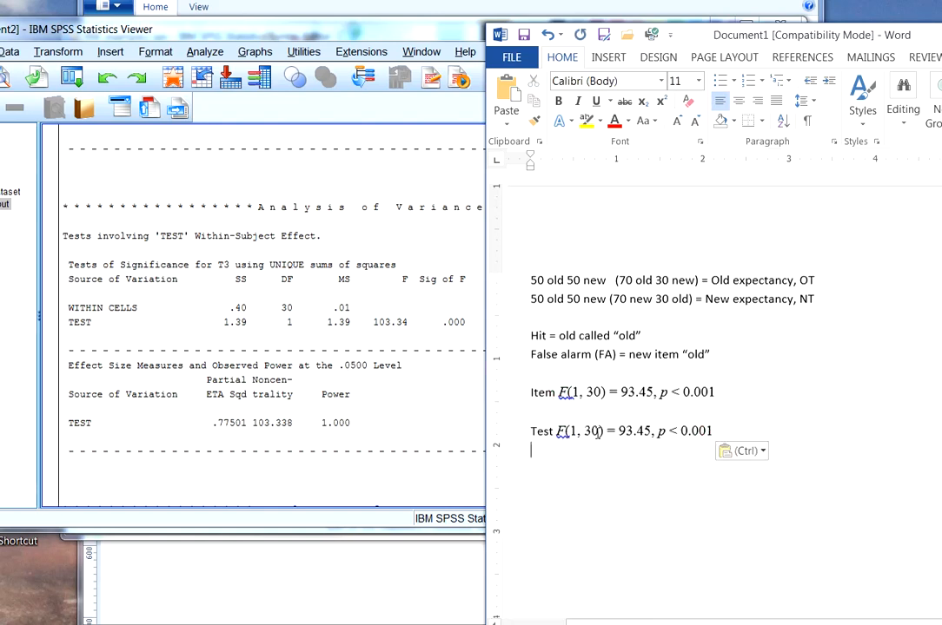
Change the F value on the Test line to 103.34.
drag(619, 432, 648, 435)
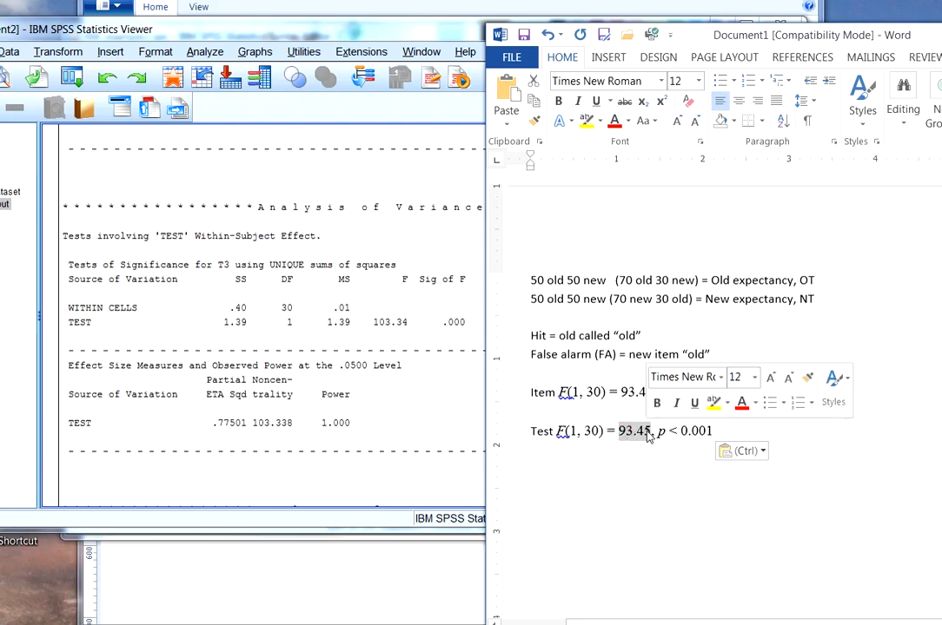
text(103.37)
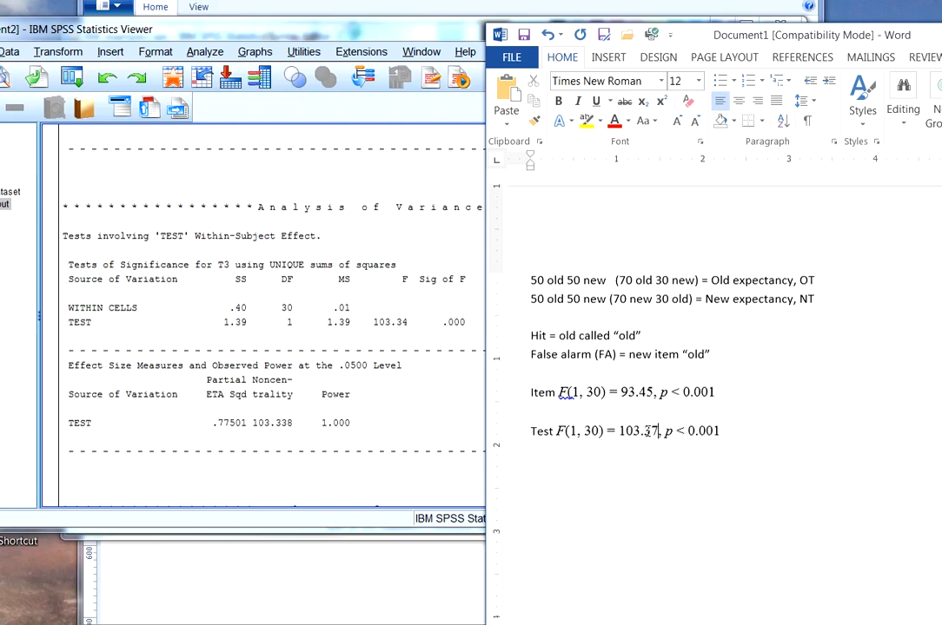
key(BackSpace)
text(4)
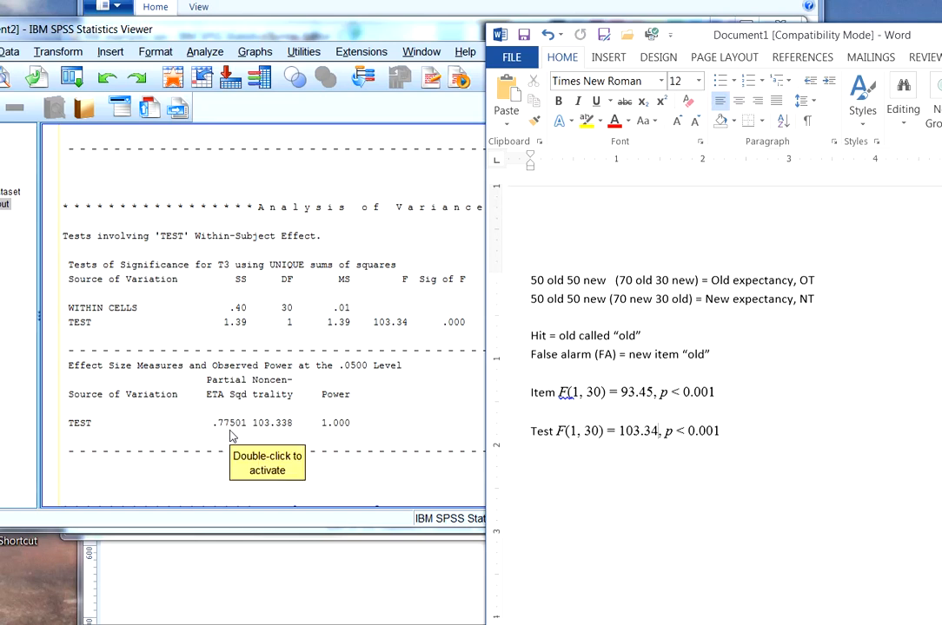
Return to the SPSS output and compare the partial eta squared and power values of the ITEM and TEST effects.
click(255, 16)
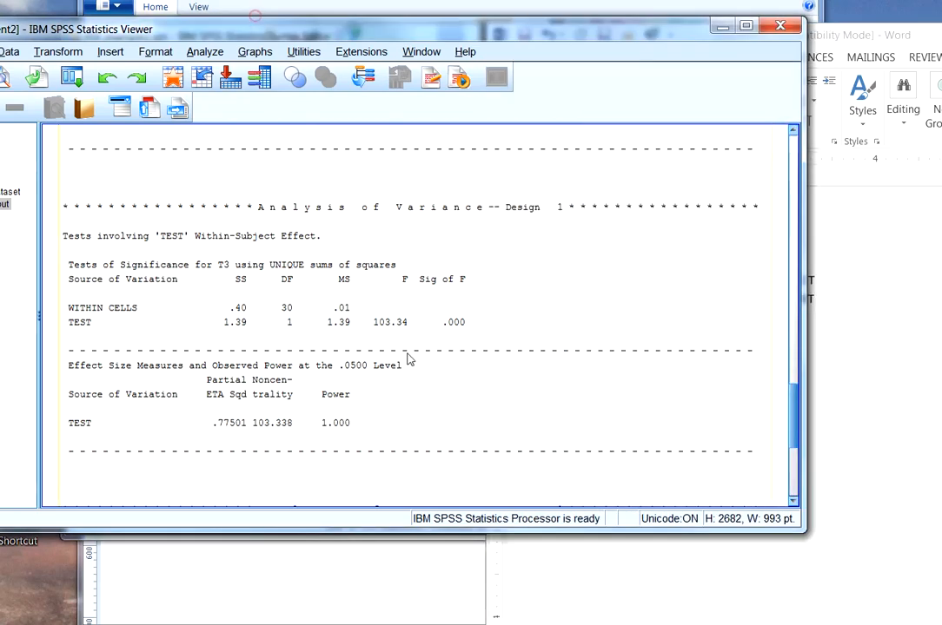
scroll(410, 379, up, 6)
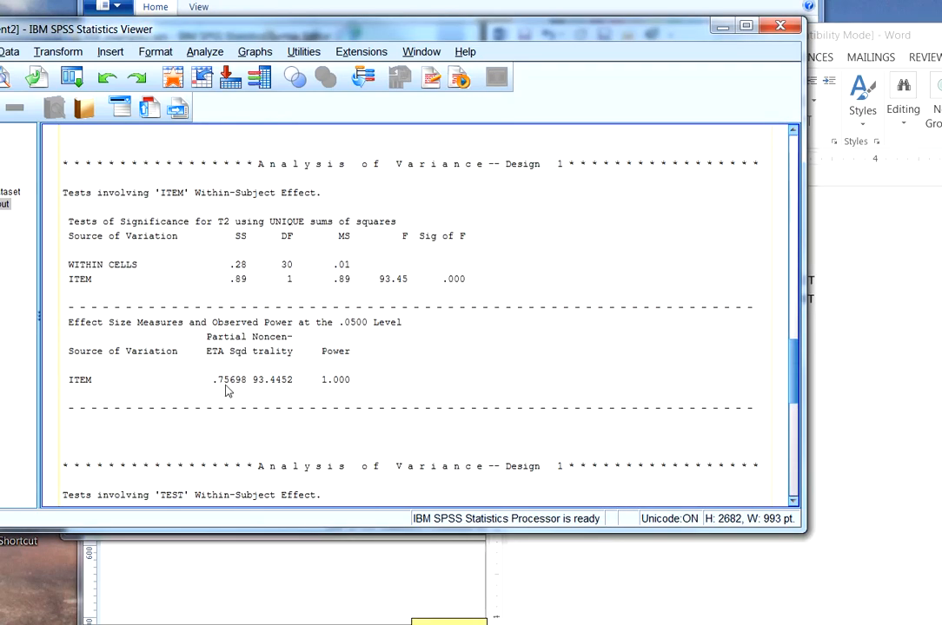
scroll(410, 426, down, 4)
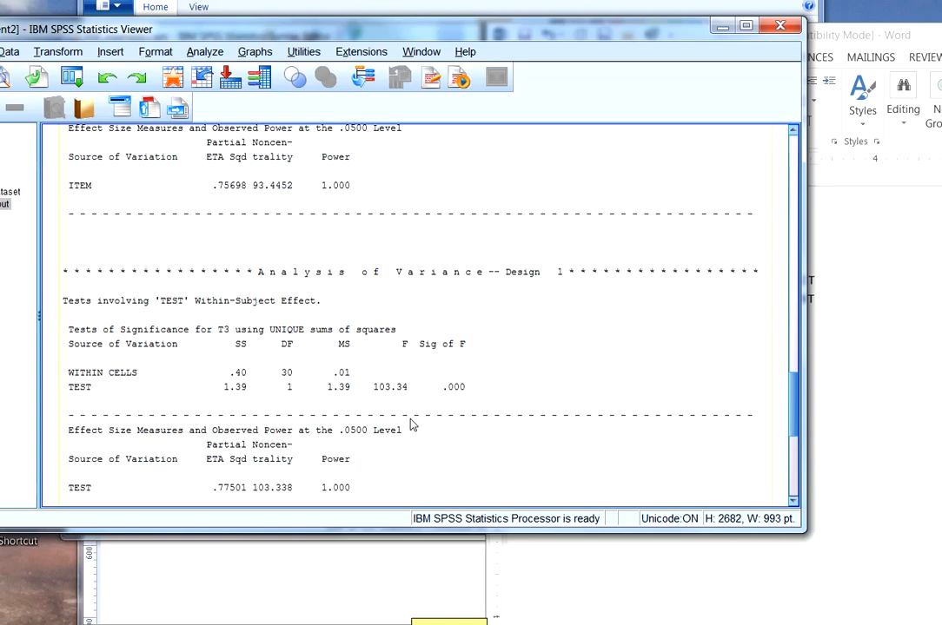
scroll(411, 424, up, 1)
scroll(399, 379, down, 4)
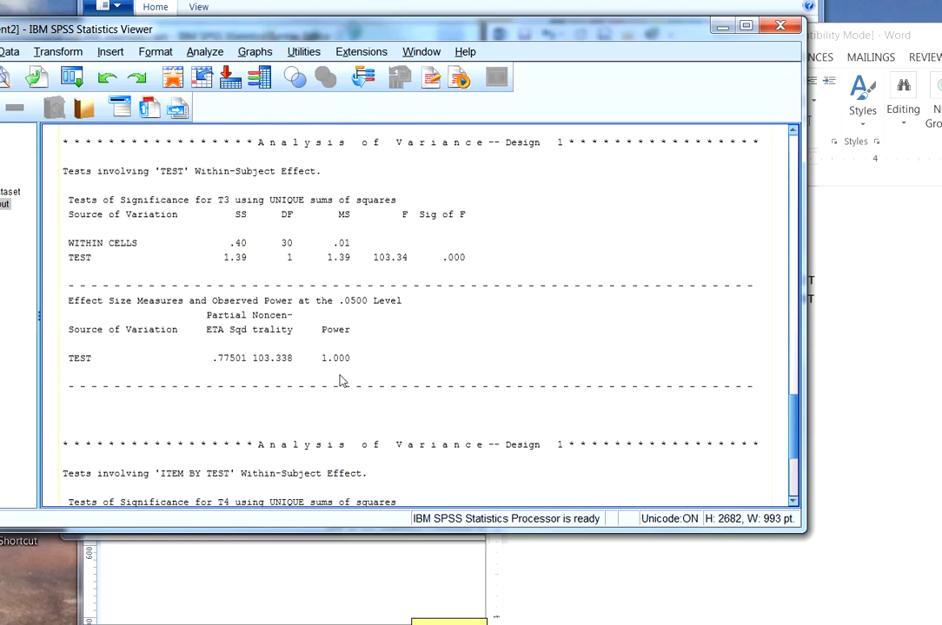
Bring up the ITEM BY TEST effect in the SPSS output and add an "Item X Test" line in Word with a copy of the Item statistics.
scroll(437, 358, down, 4)
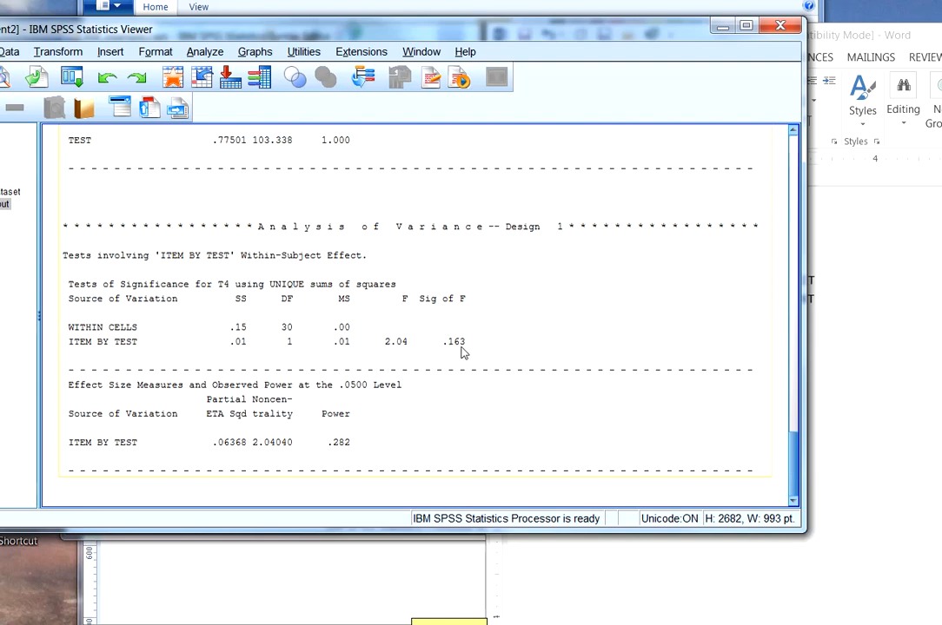
click(586, 544)
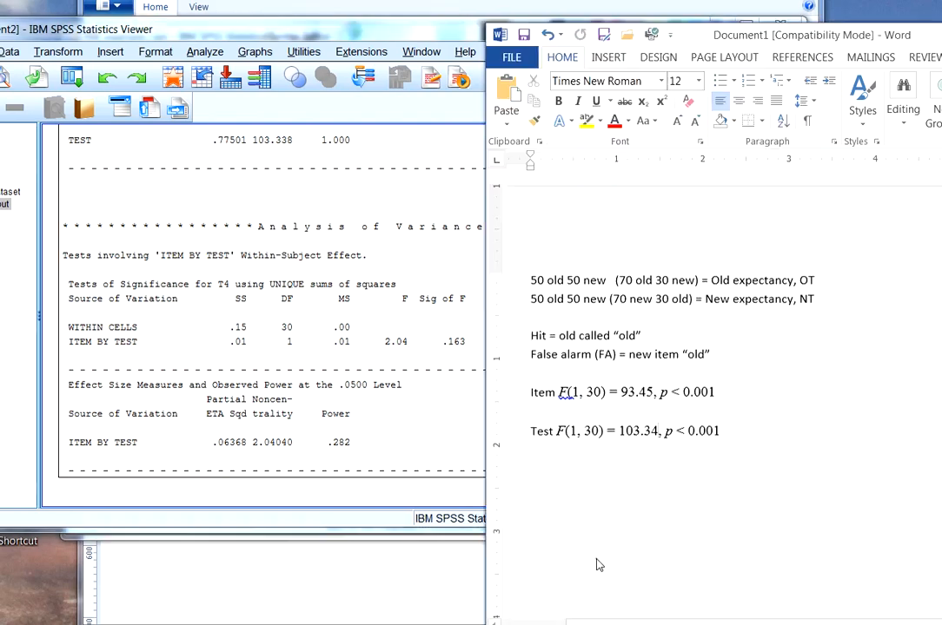
click(569, 491)
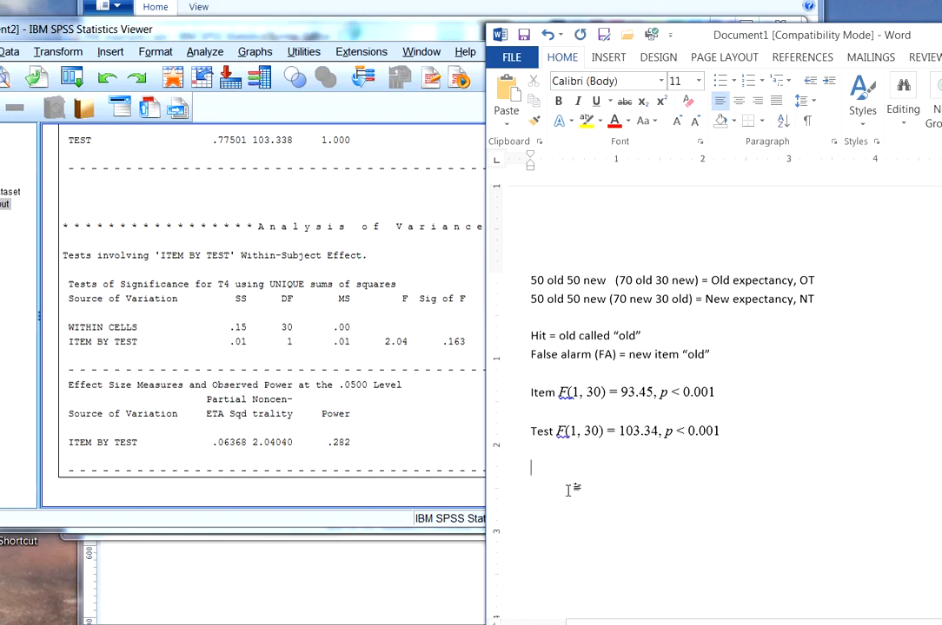
text(Item X Test)
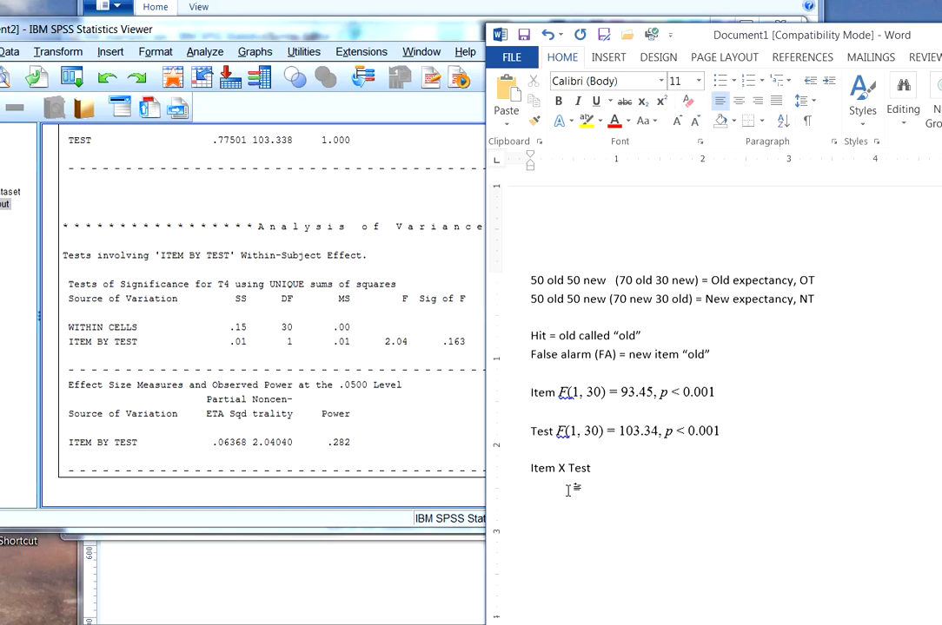
key(ctrl+v)
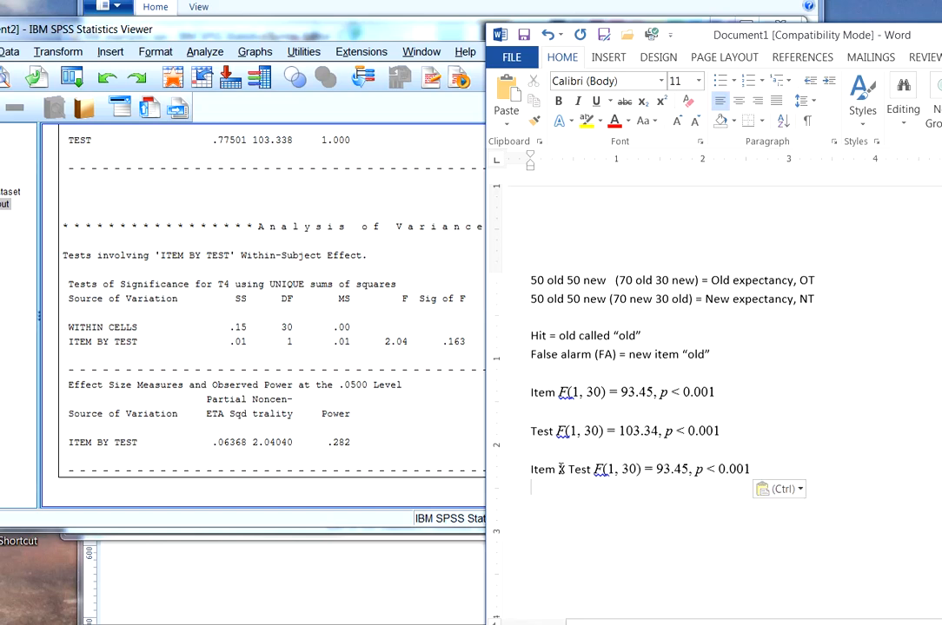
Change the F value on the Item X Test line to 2.04.
click(656, 469)
text(2)
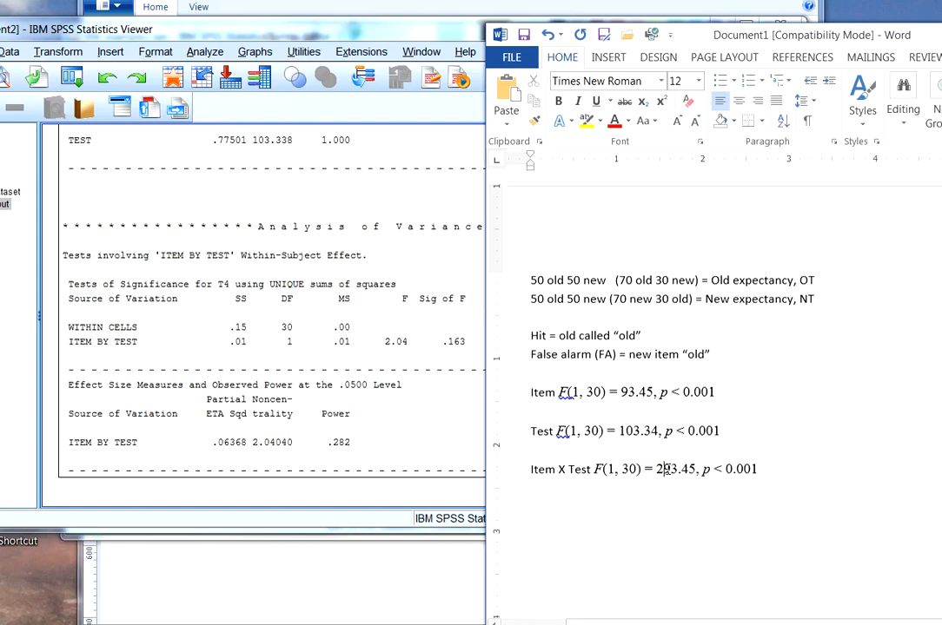
text(.04)
key(Delete)
key(Delete)
key(Delete)
key(Delete)
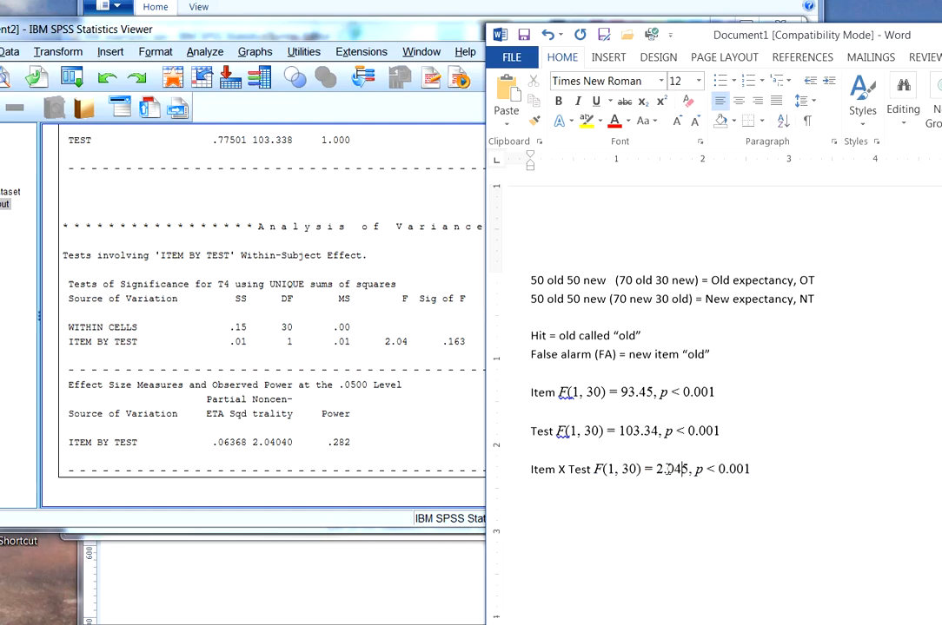
key(Delete)
Change the p-value on the Item X Test line to read "p = 0.163".
text(=)
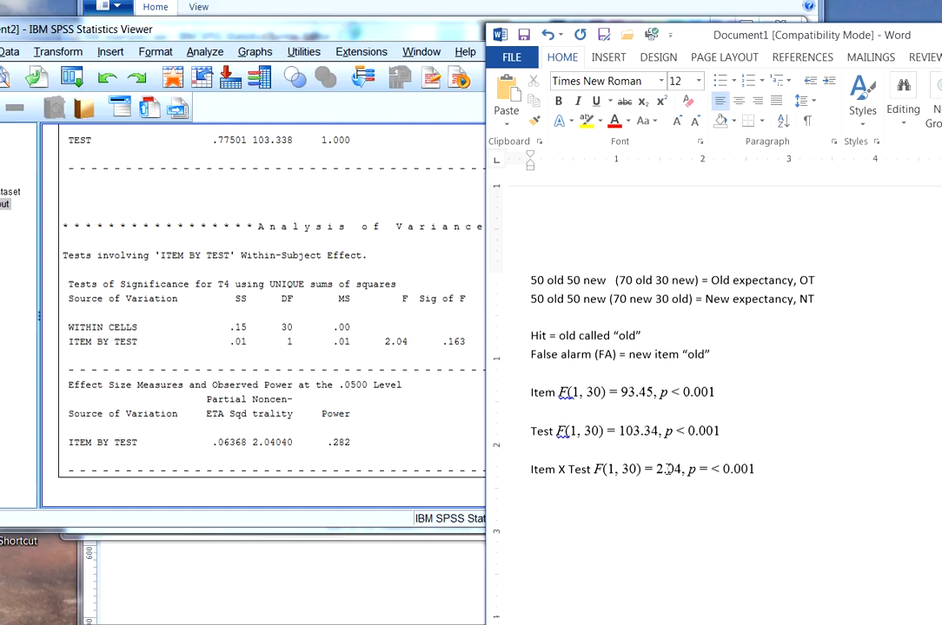
key(Delete)
key(Delete)
key(Delete)
key(Right)
key(Right)
text(163)
key(Delete)
key(Delete)
key(Delete)
click(656, 517)
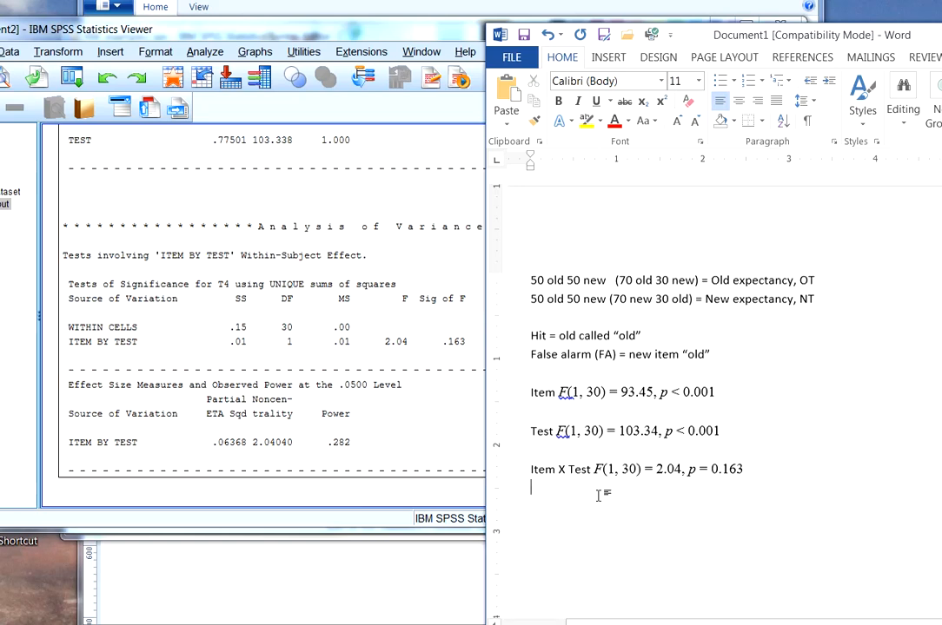
Switch to the RM_example2.sps syntax in SPSS and highlight the variable list of the manova command.
click(179, 622)
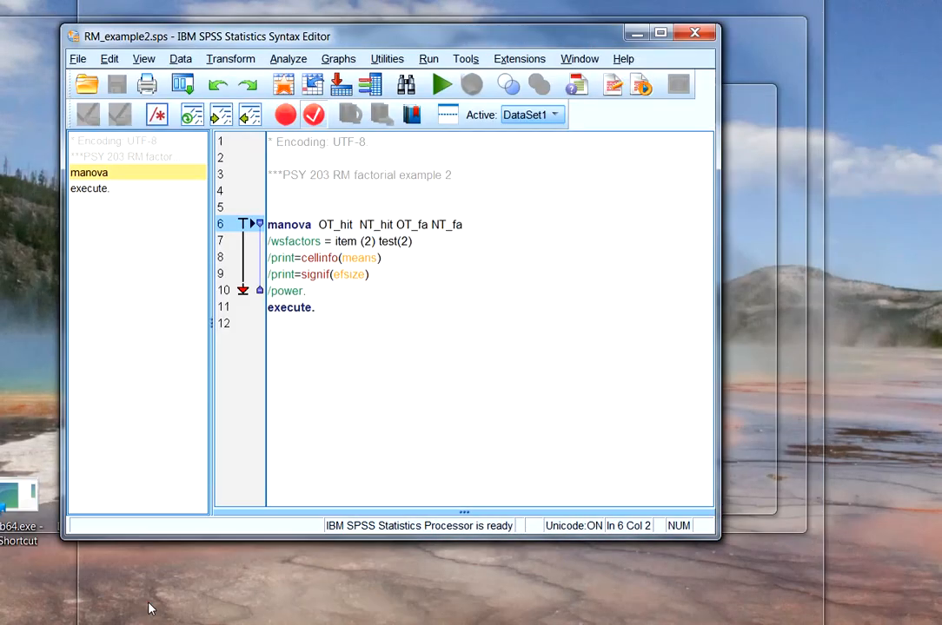
click(152, 612)
drag(329, 224, 465, 224)
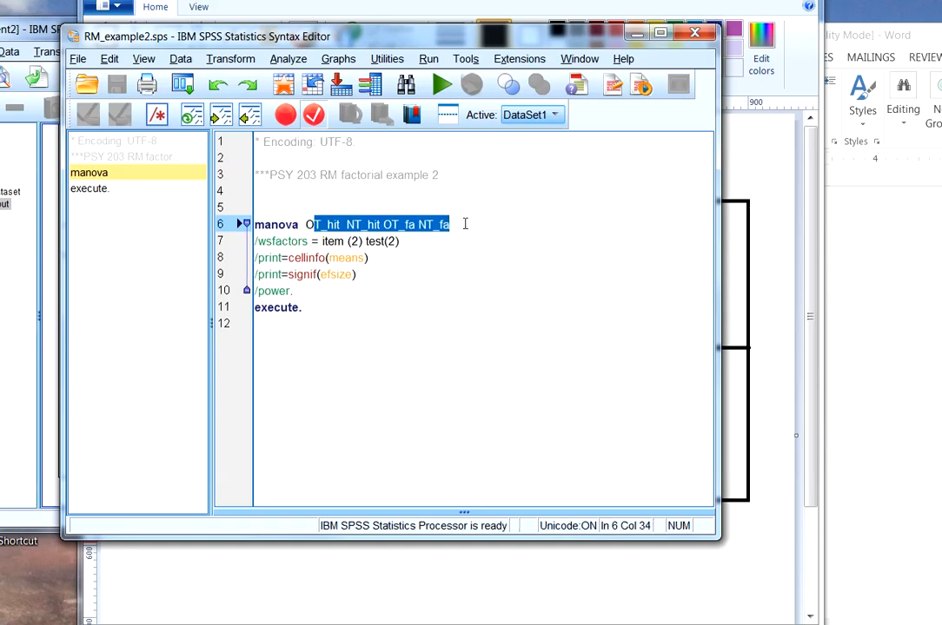